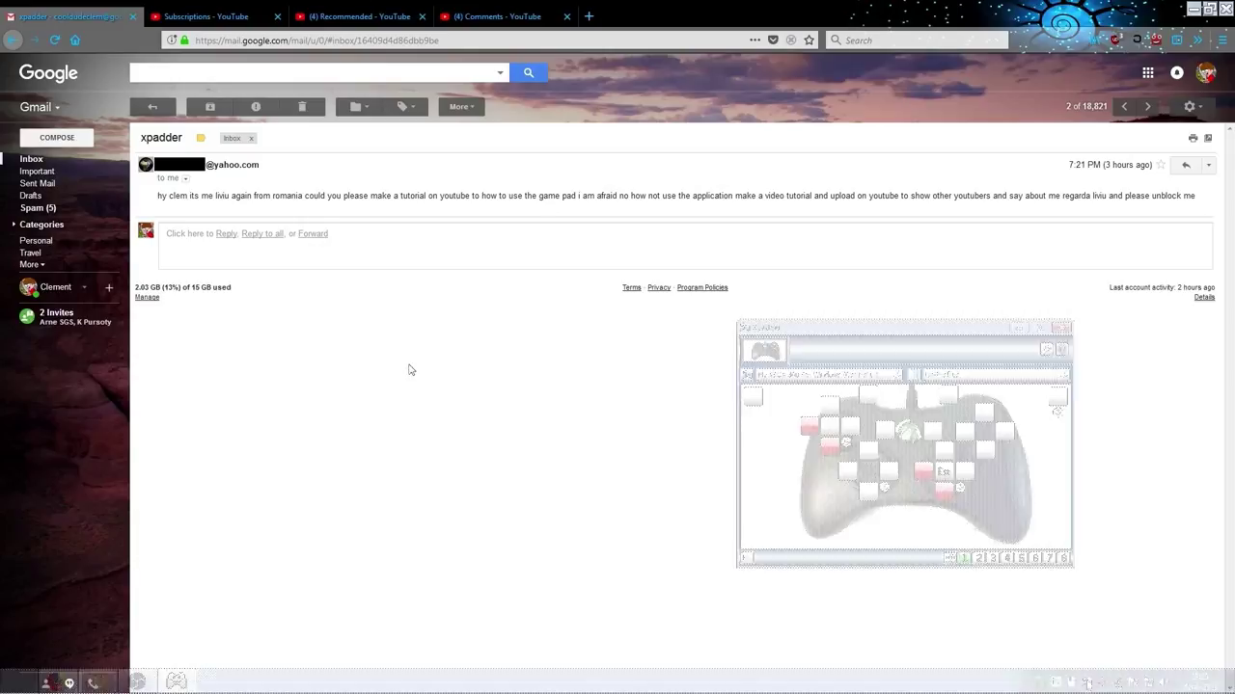
# Position the Xpadder window and load the 'Portal 2 new' profile from the profile list
pyautogui.moveTo(895, 334); pyautogui.dragTo(651, 325)
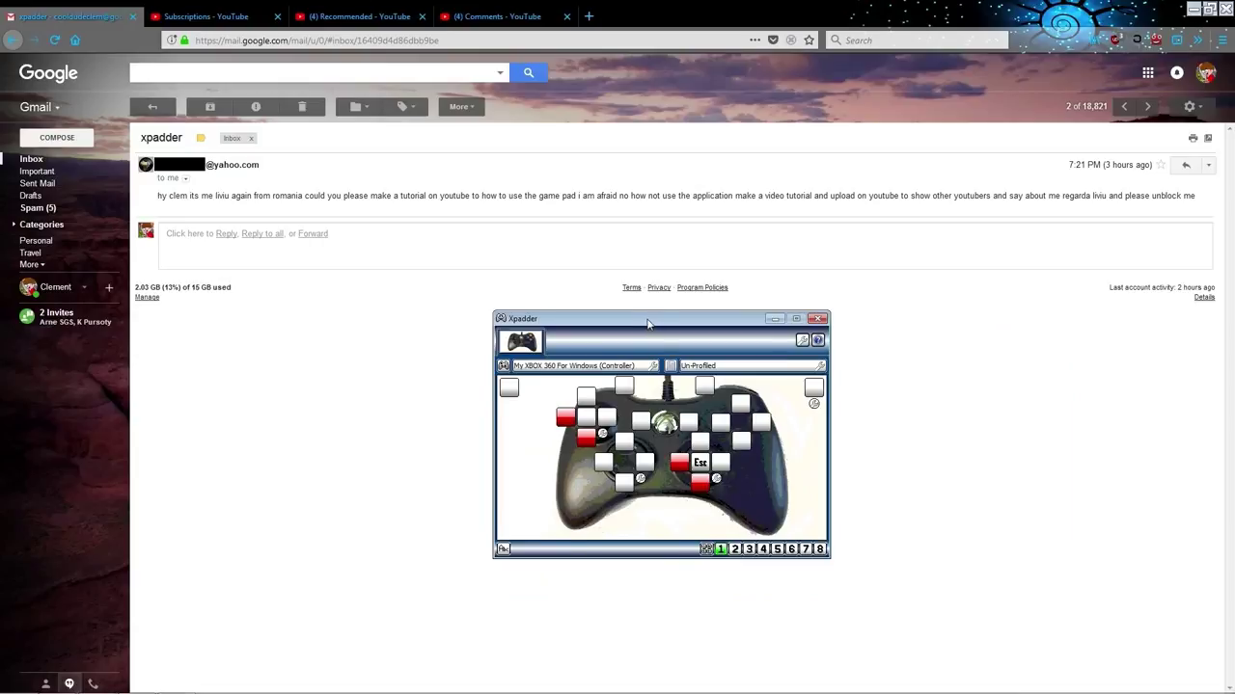
pyautogui.moveTo(647, 324); pyautogui.dragTo(662, 312)
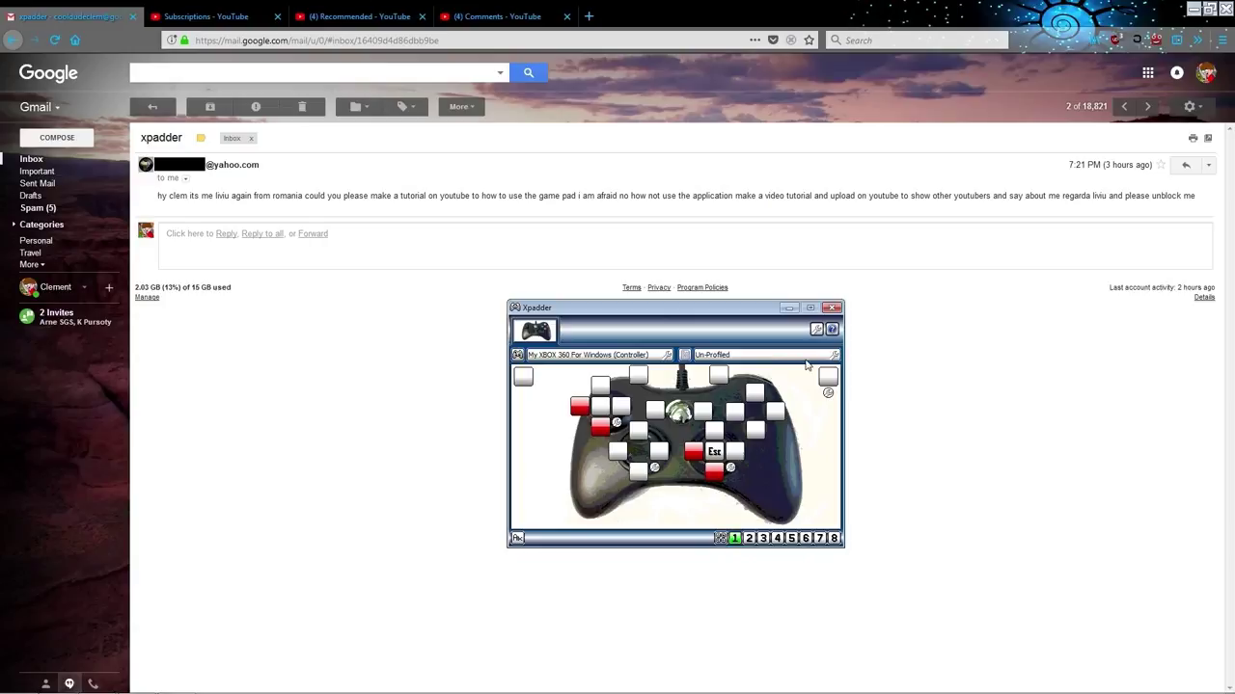
pyautogui.click(729, 357)
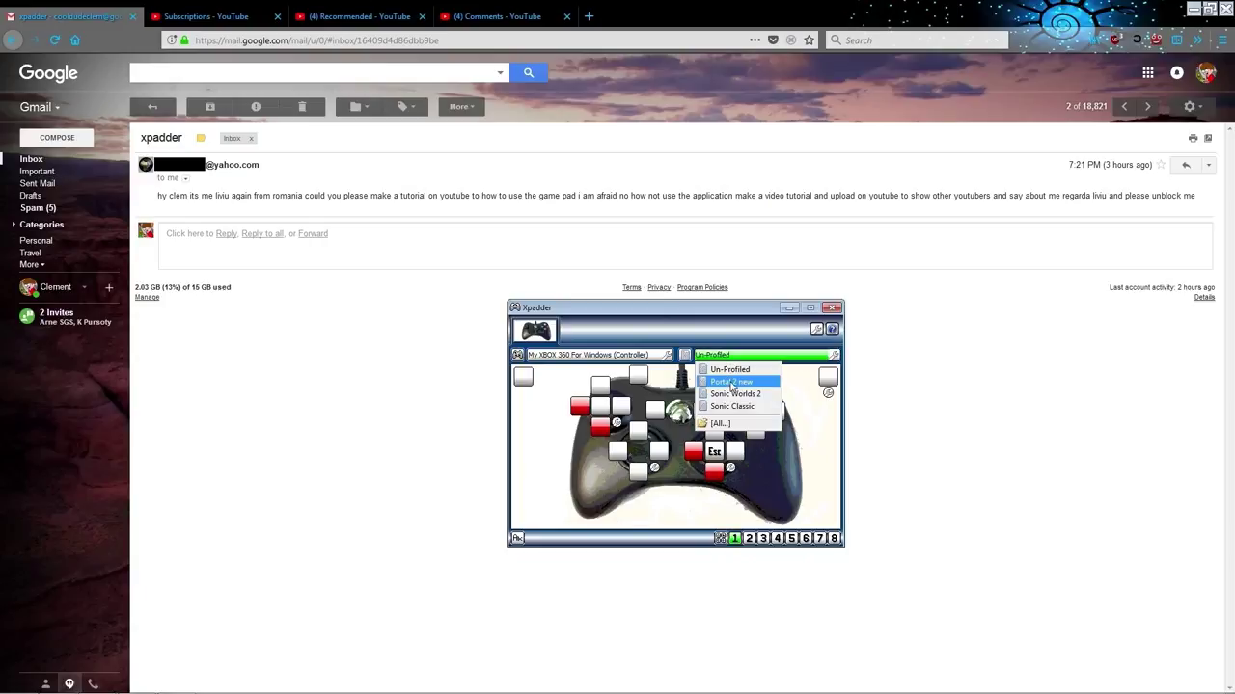
pyautogui.click(731, 383)
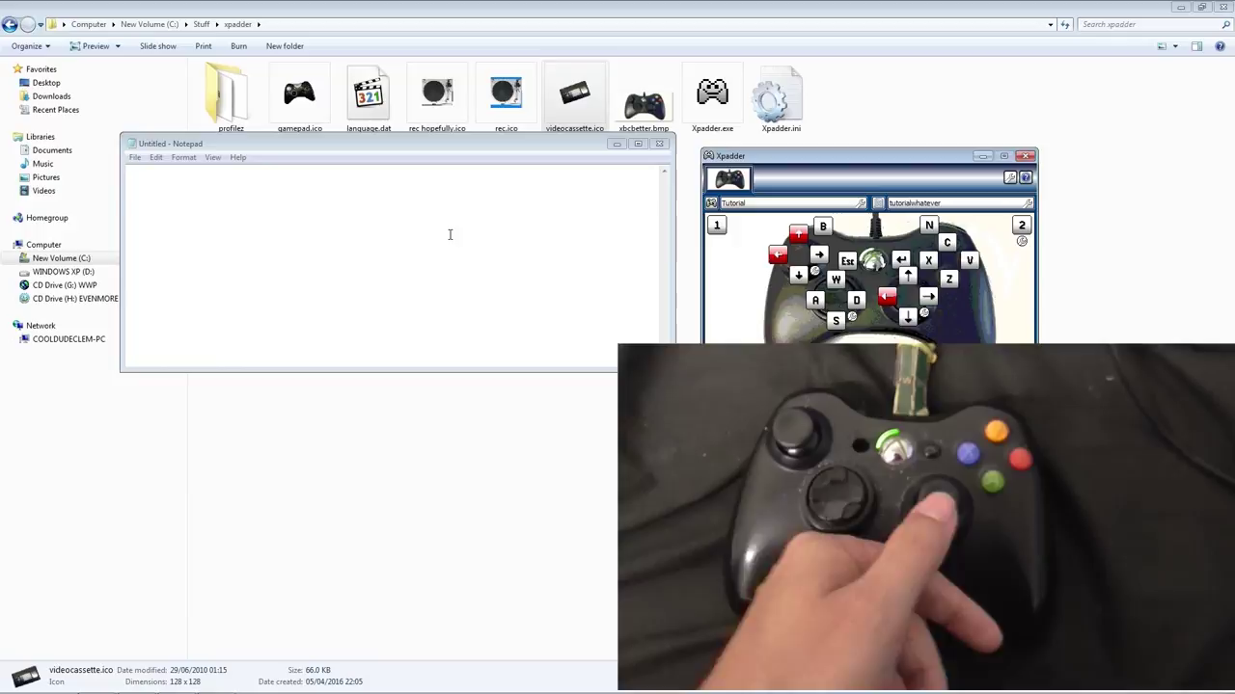
# Use the gamepad buttons to type letters such as z, c and x into Notepad
pyautogui.click(450, 235)
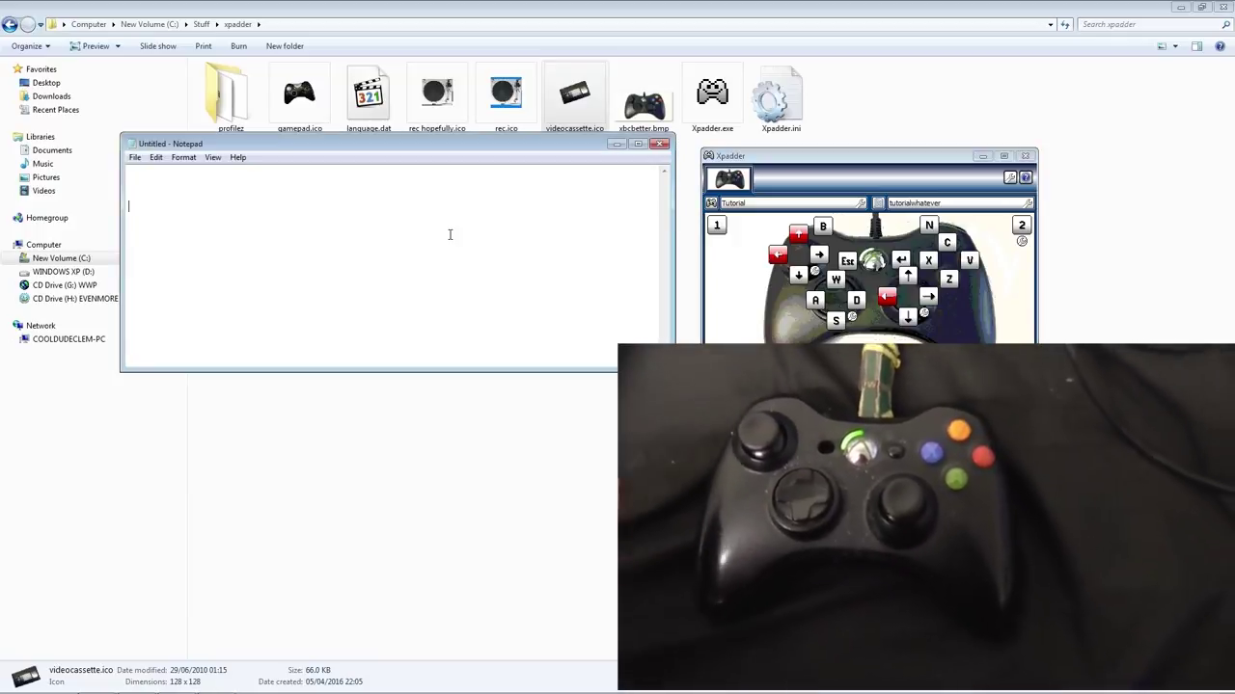
pyautogui.write('zcxzx')
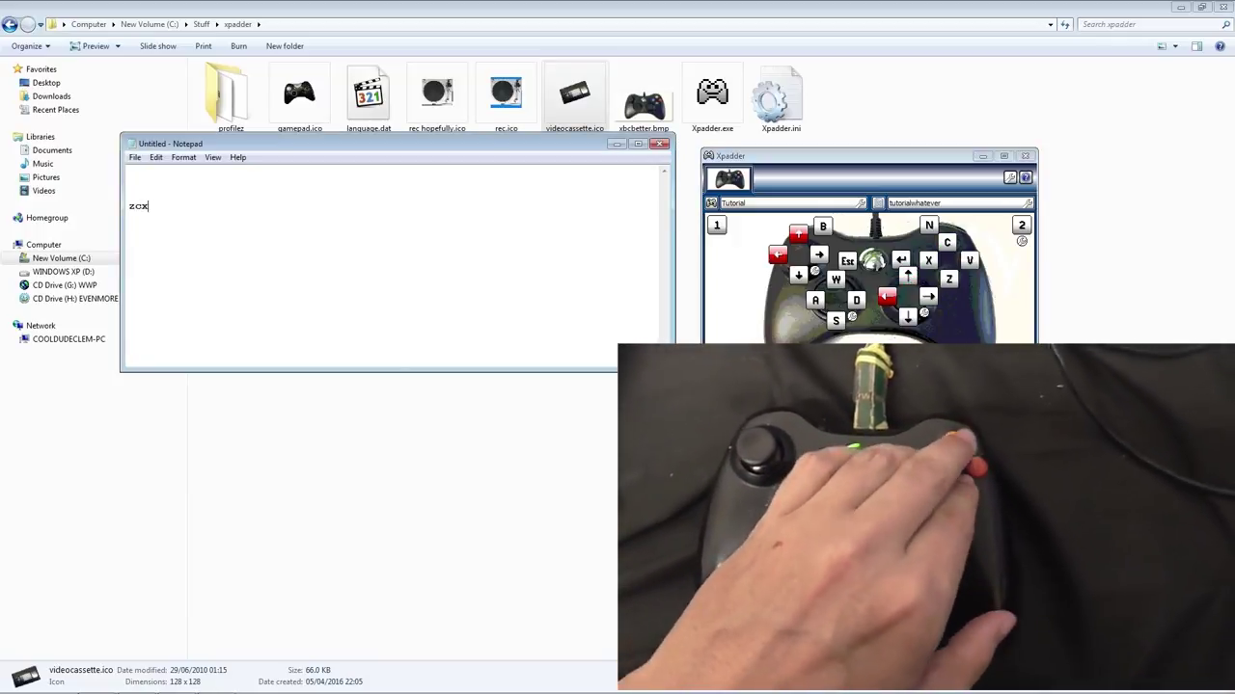
pyautogui.write('zcxxxzzzzv')
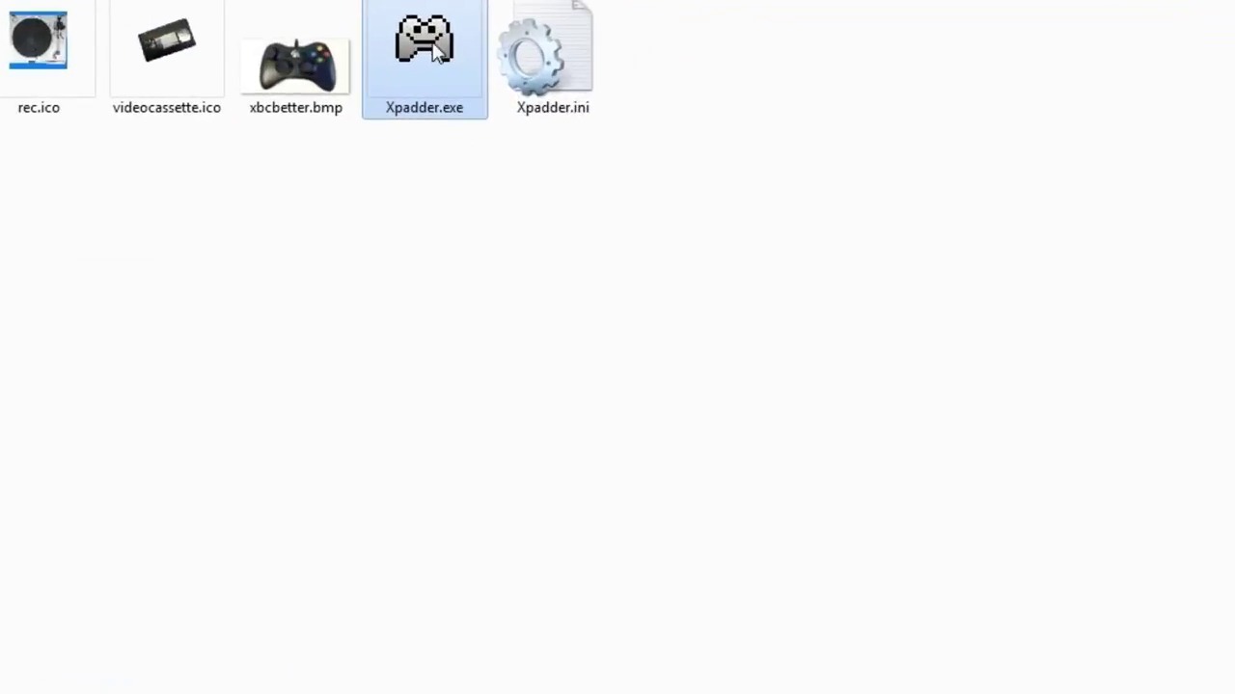
# Open Xpadder.exe's Properties on the Compatibility tab to enable Windows XP (Service Pack 3) mode
pyautogui.rightClick(432, 48)
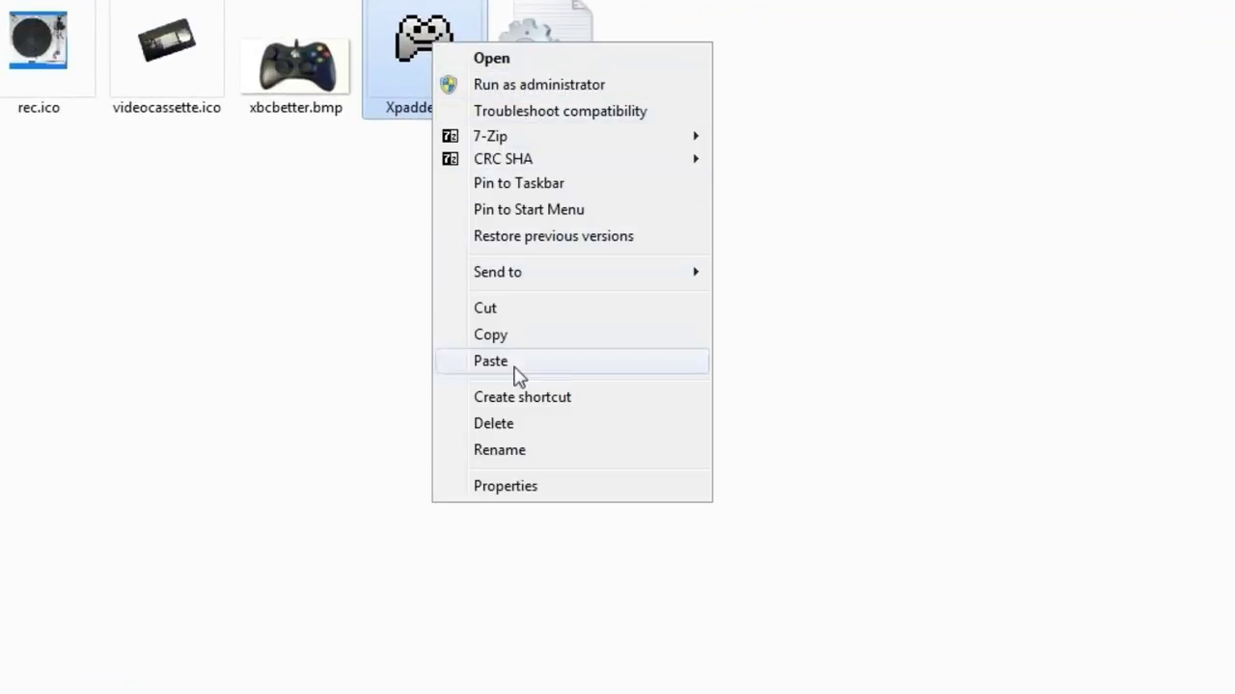
pyautogui.click(524, 487)
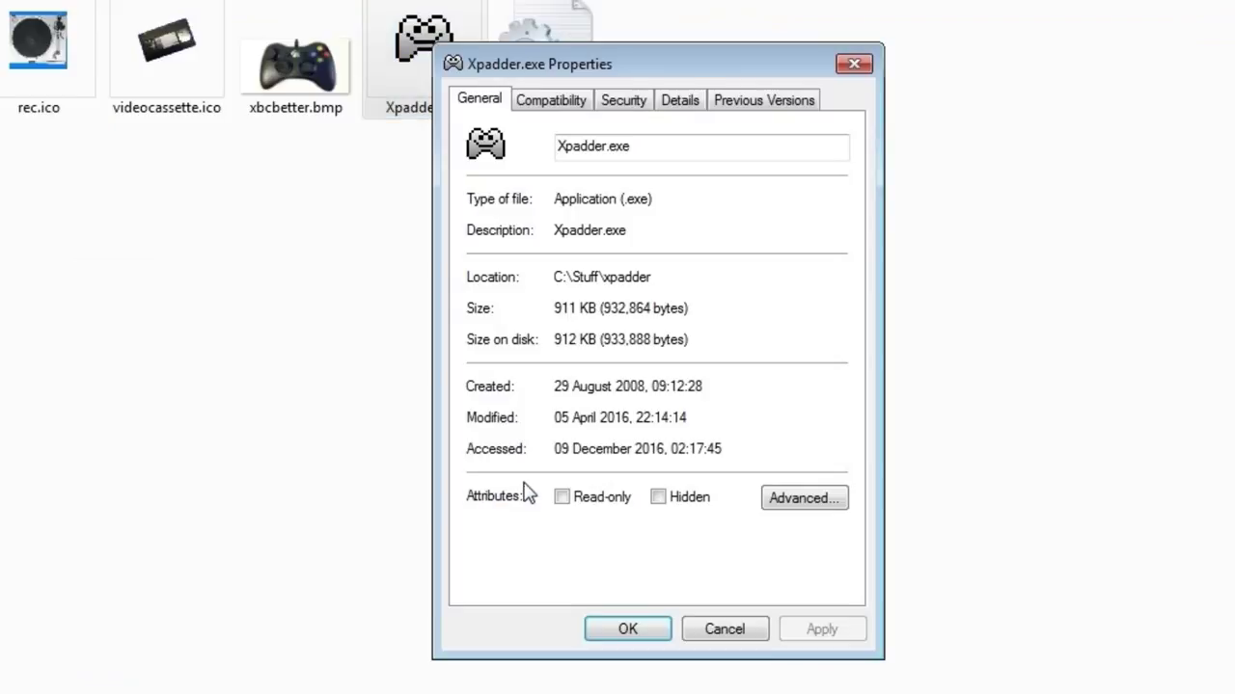
pyautogui.click(556, 106)
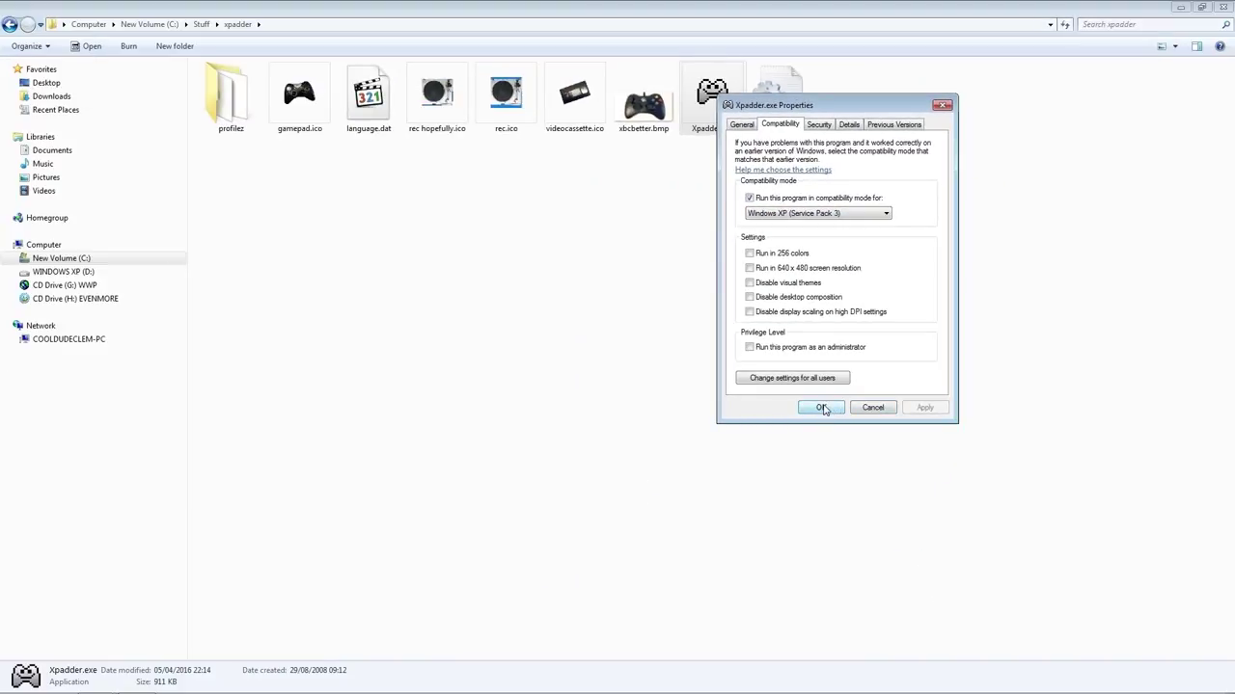
# Apply the compatibility settings and move the Xpadder window lower and to the right
pyautogui.click(819, 408)
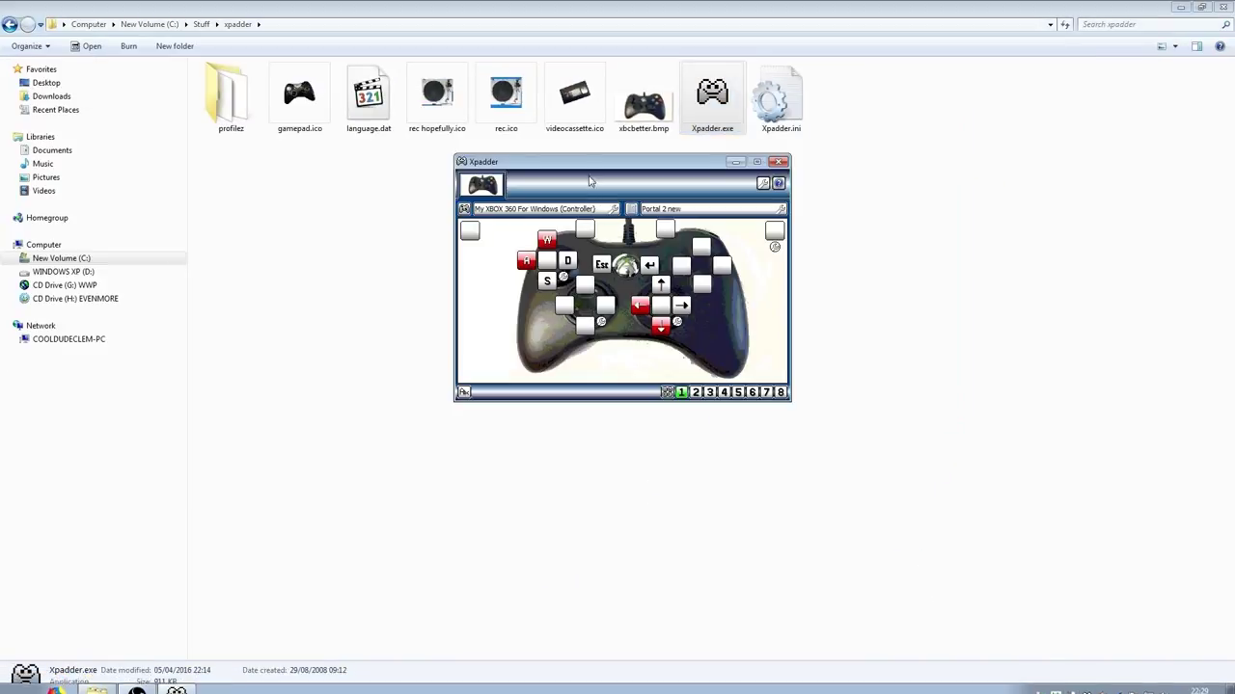
pyautogui.moveTo(591, 166); pyautogui.dragTo(625, 241)
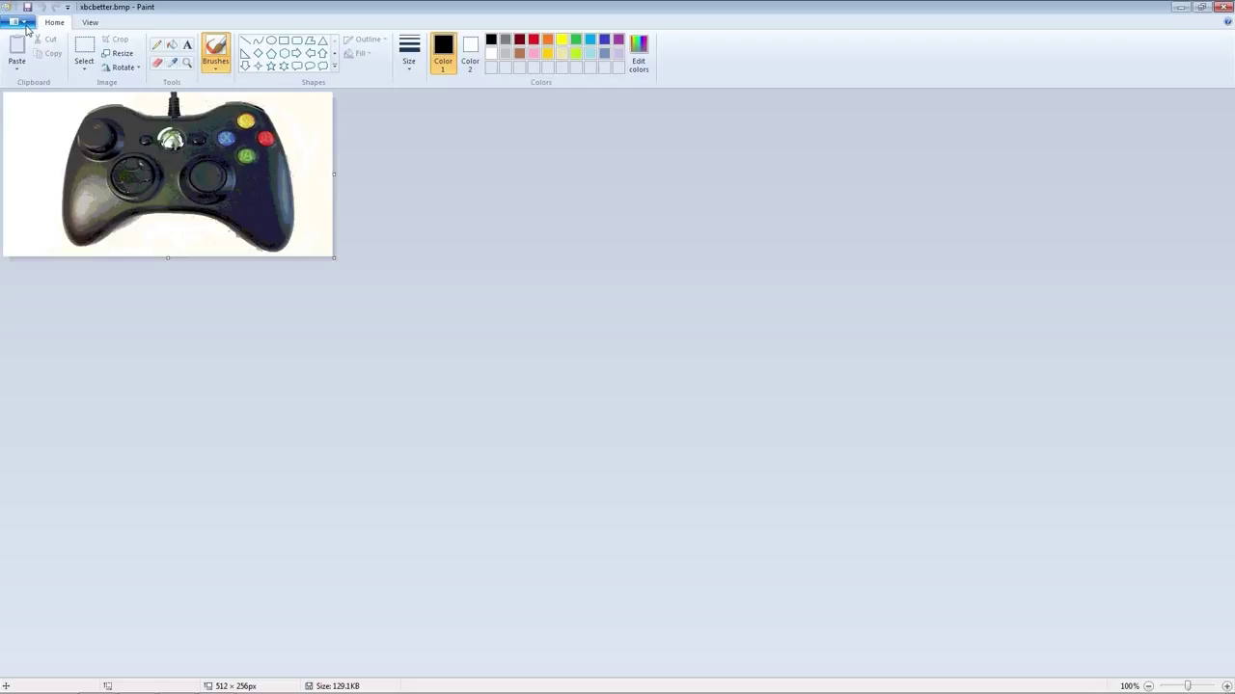
# Confirm the picture is 512×256 and save xbcbetter.bmp as a 256 Color Bitmap
pyautogui.hotkey('ctrl', 'e')
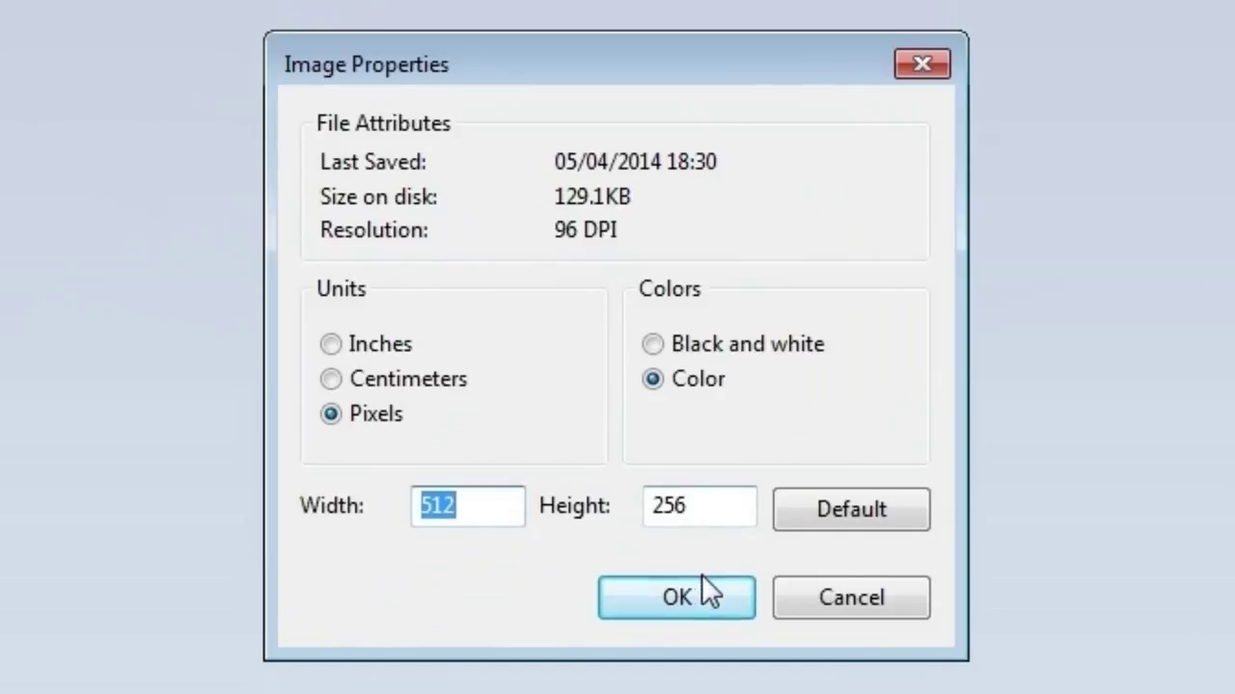
pyautogui.click(819, 591)
pyautogui.press('F12')
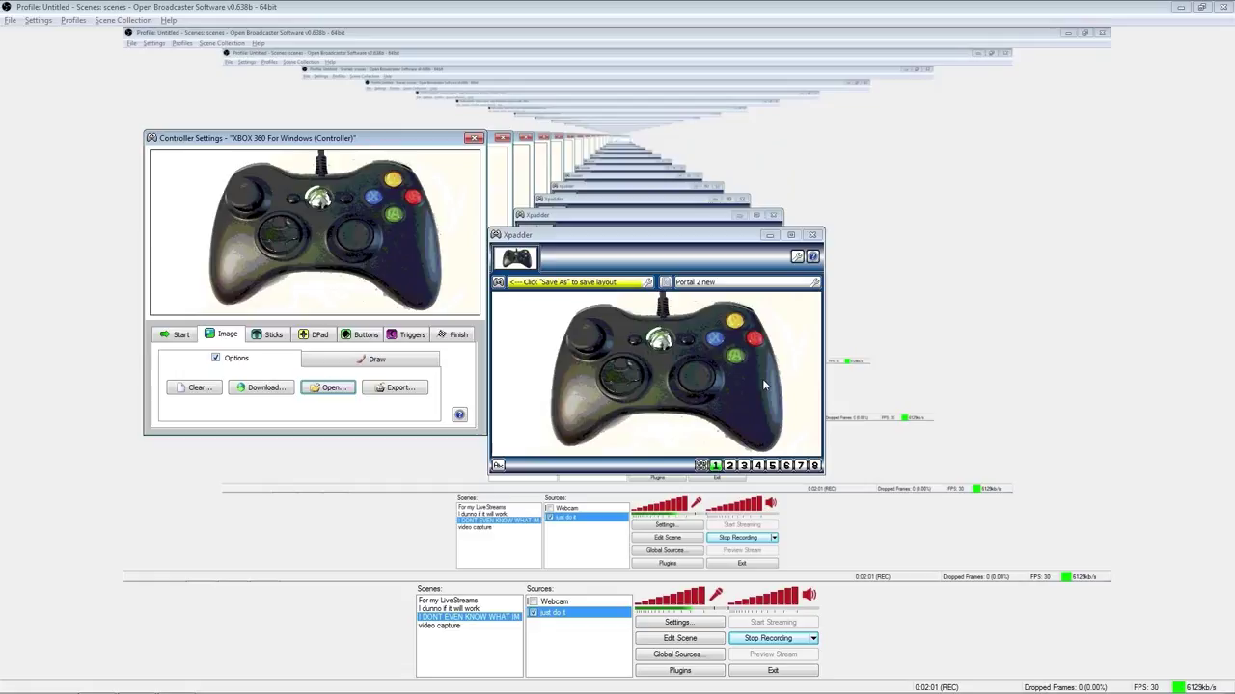
# Save the new controller layout under the name Tutorial
pyautogui.click(499, 285)
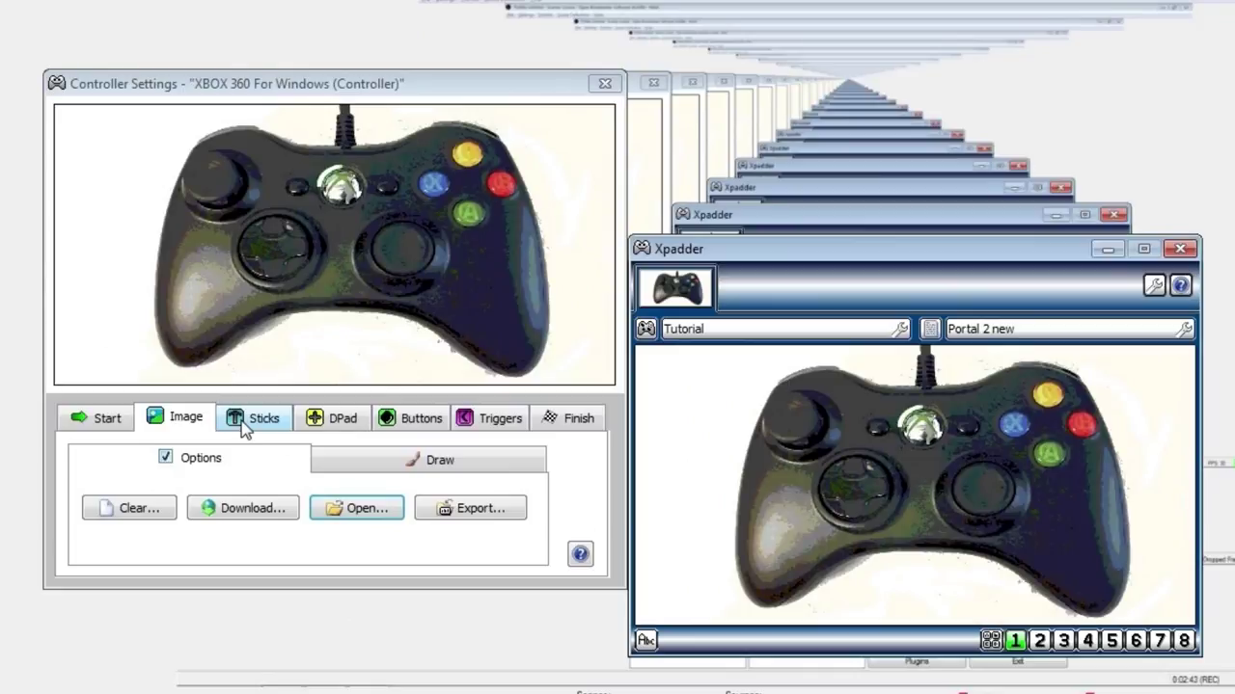
# Enable Stick 1 with its detected axes and place its marker over the left thumbstick
pyautogui.click(244, 422)
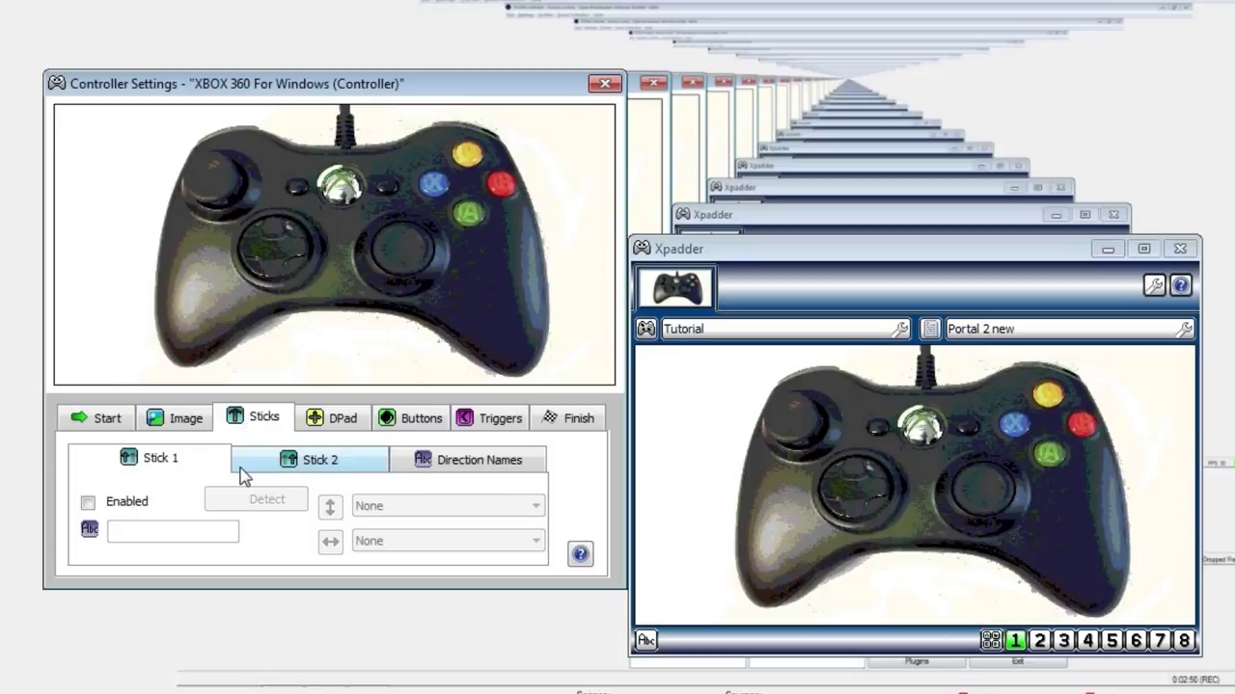
pyautogui.click(88, 503)
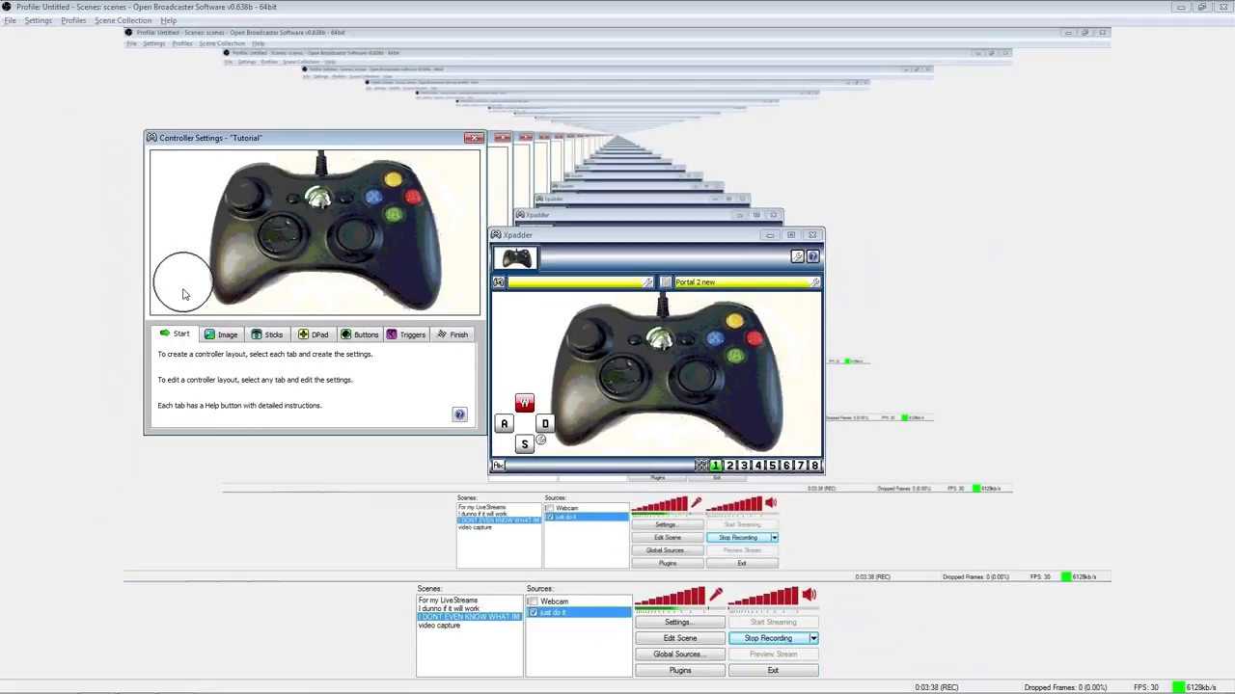
pyautogui.moveTo(185, 294); pyautogui.dragTo(257, 205)
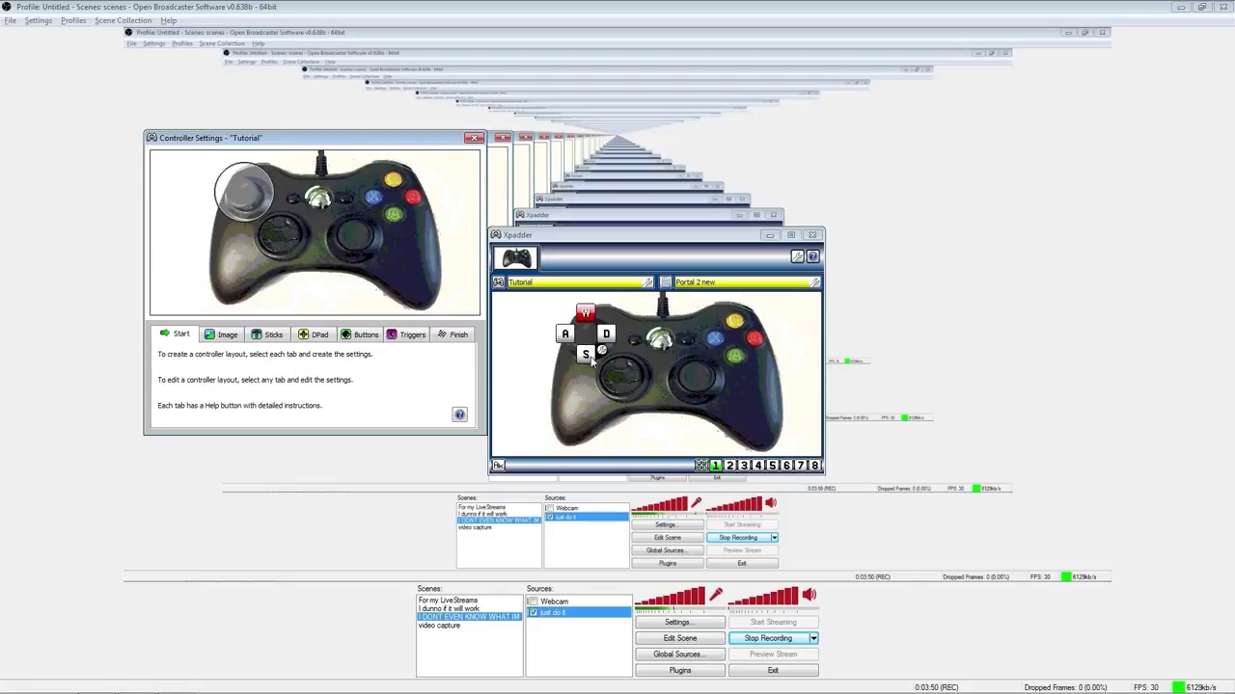
# Assign the up and left arrow keys to the left stick's up and left directions
pyautogui.click(584, 317)
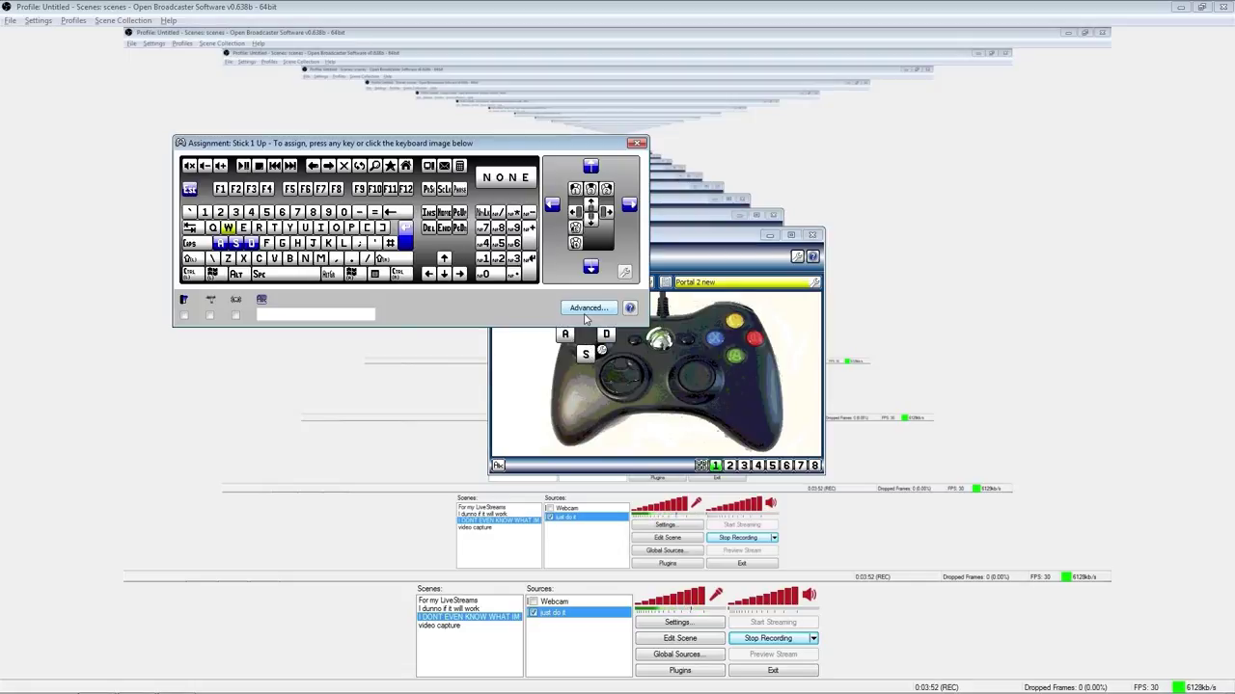
pyautogui.moveTo(455, 146); pyautogui.dragTo(328, 109)
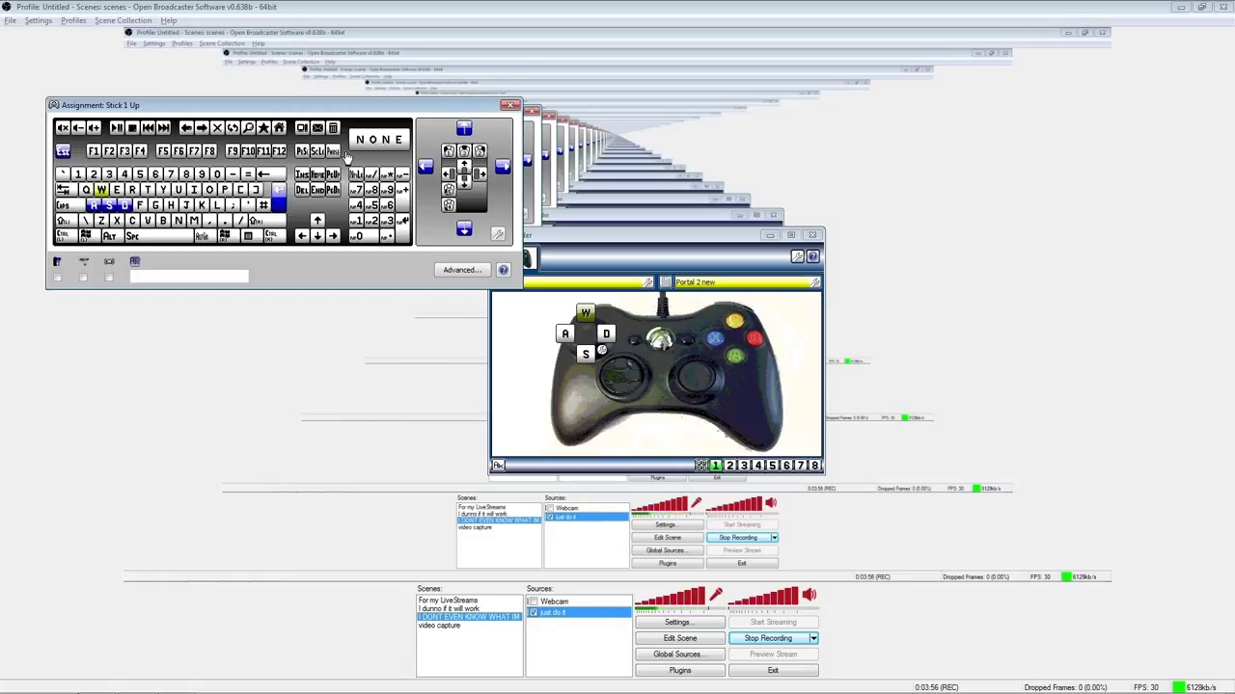
pyautogui.click(320, 223)
pyautogui.click(586, 354)
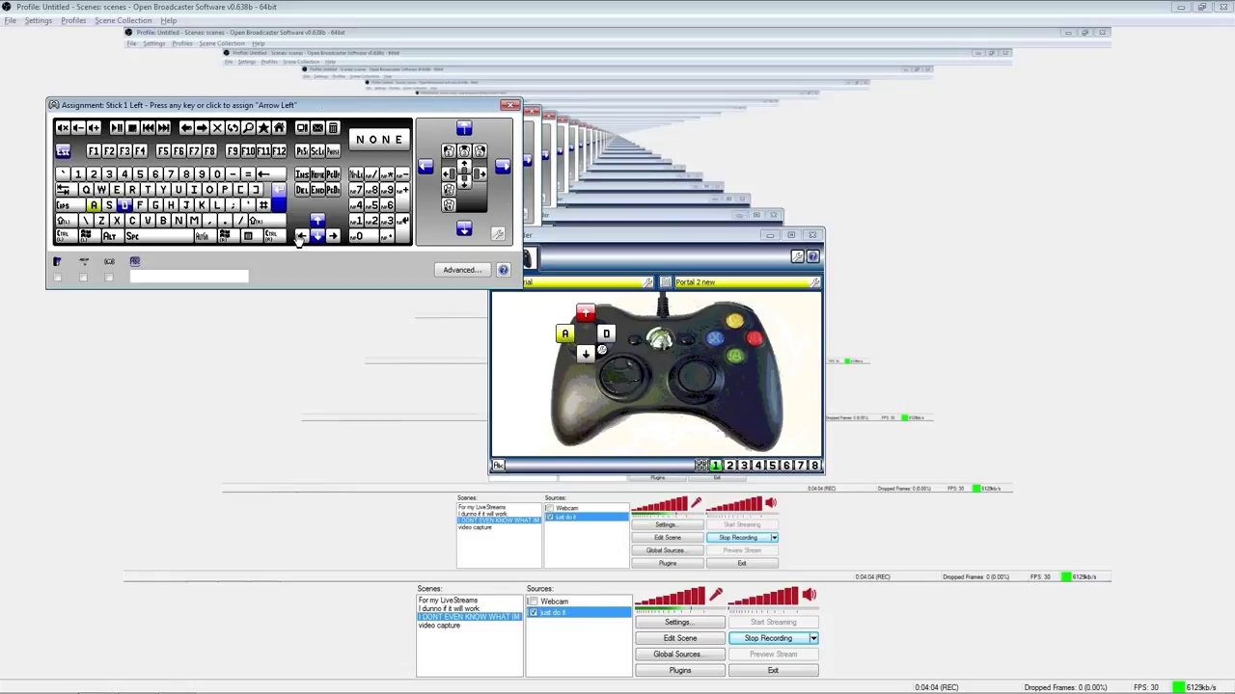
pyautogui.click(305, 239)
pyautogui.click(606, 333)
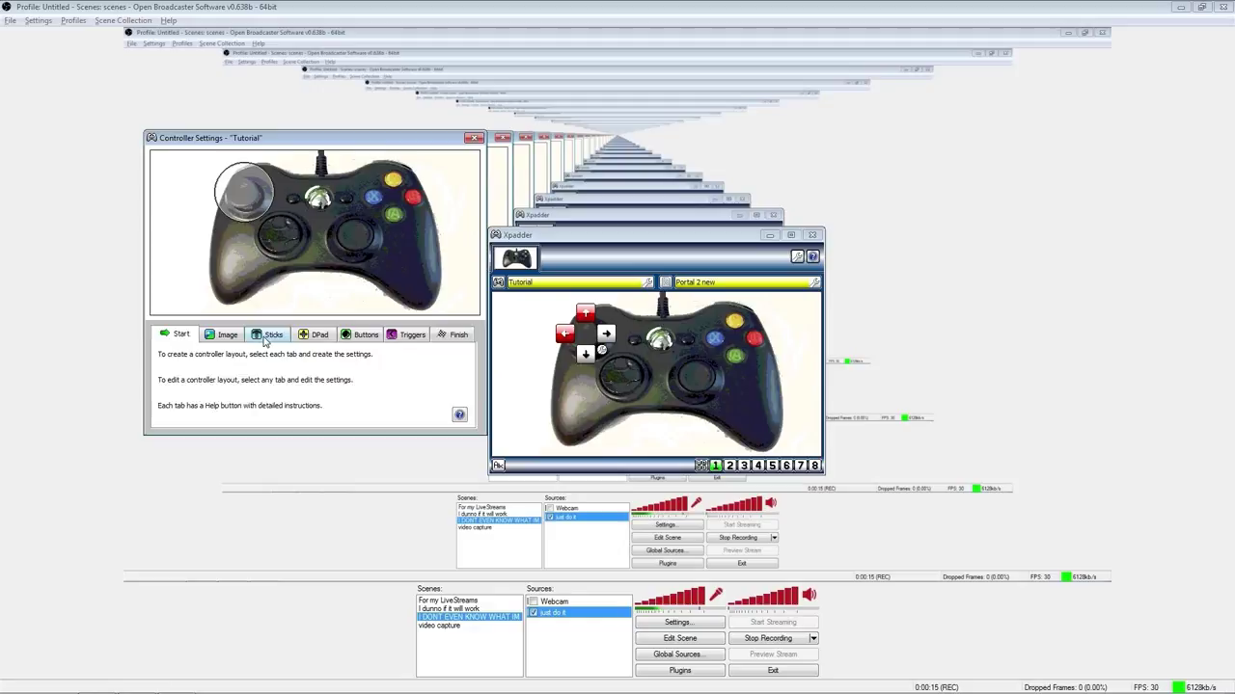
# Enable Stick 2 on Axis RY and RX and place its marker over the right thumbstick
pyautogui.click(269, 334)
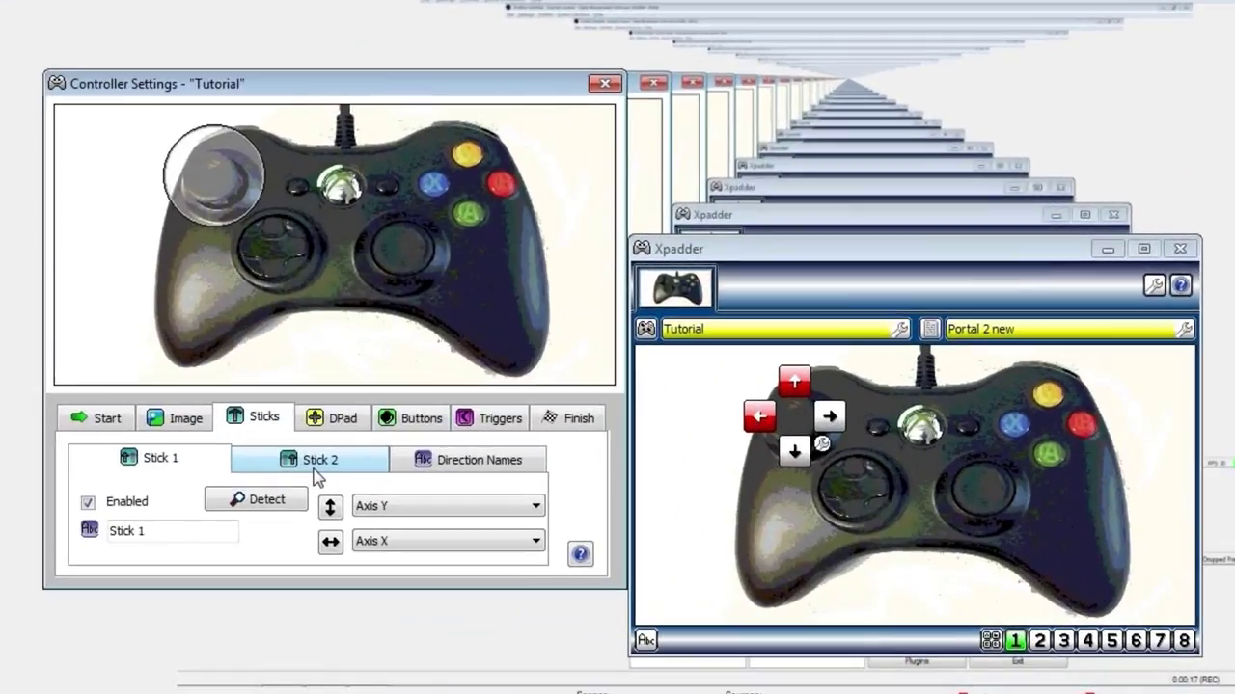
pyautogui.click(310, 403)
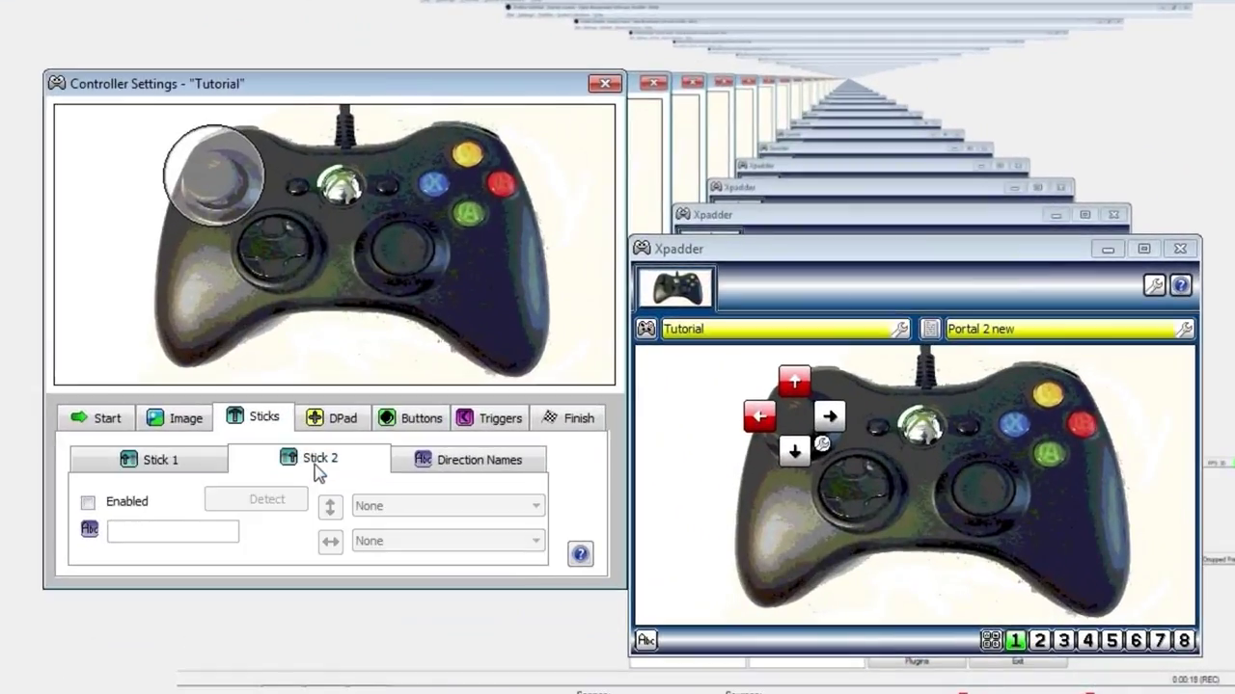
pyautogui.click(88, 503)
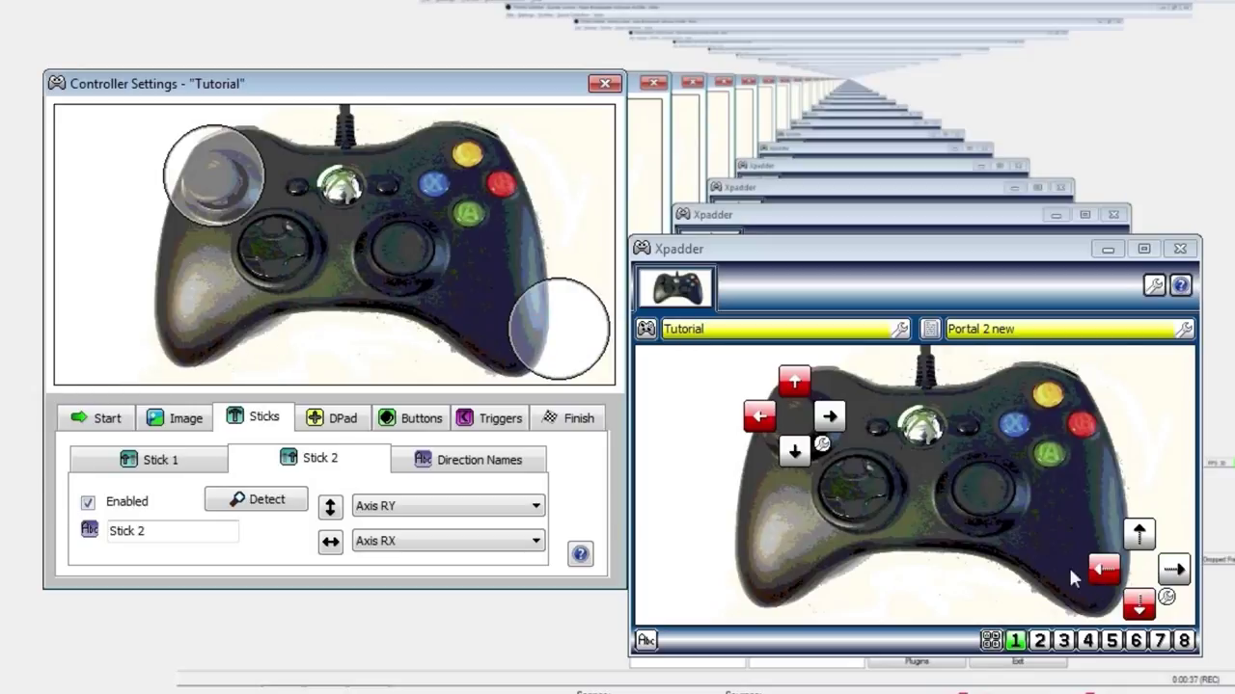
pyautogui.moveTo(559, 336); pyautogui.dragTo(402, 246)
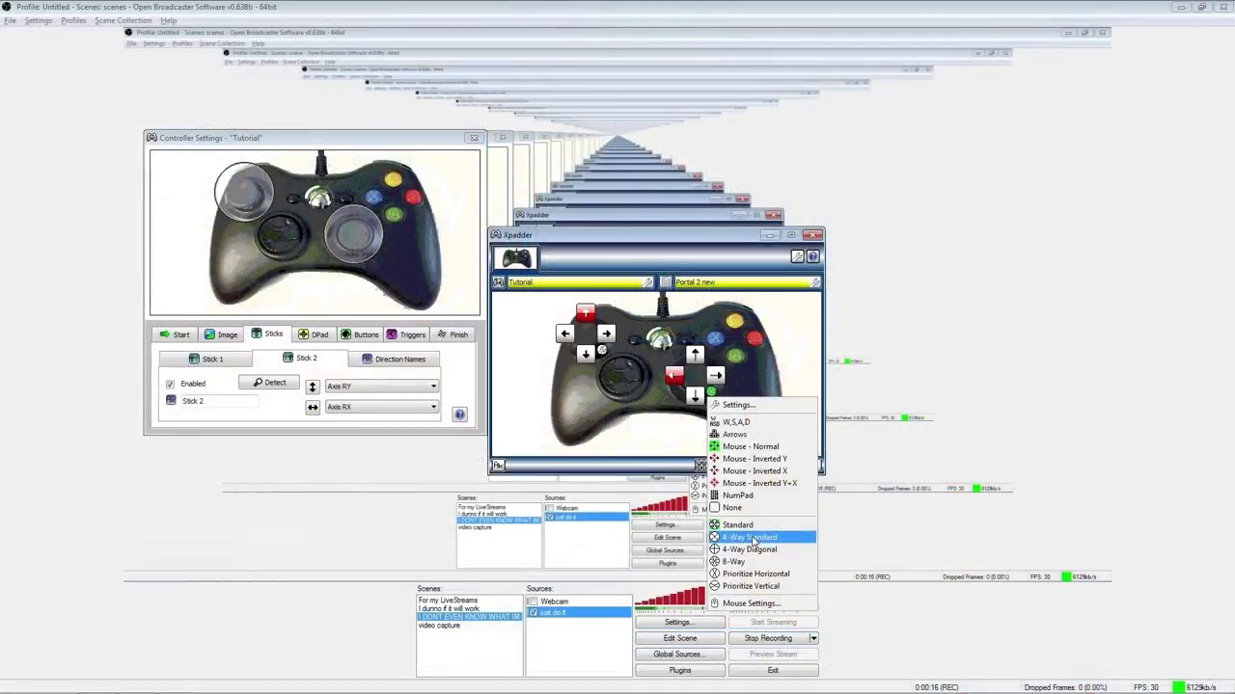
# Set the right stick to the Mouse - Normal preset and show the DPad page
pyautogui.click(730, 435)
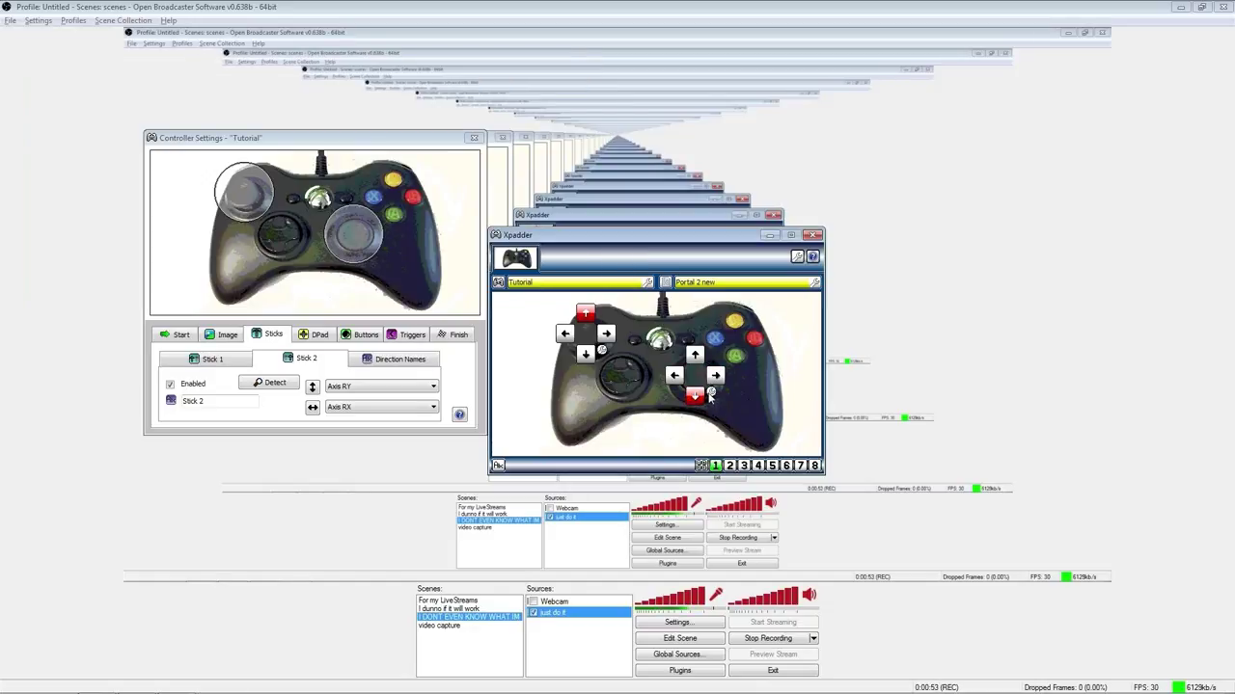
pyautogui.click(711, 394)
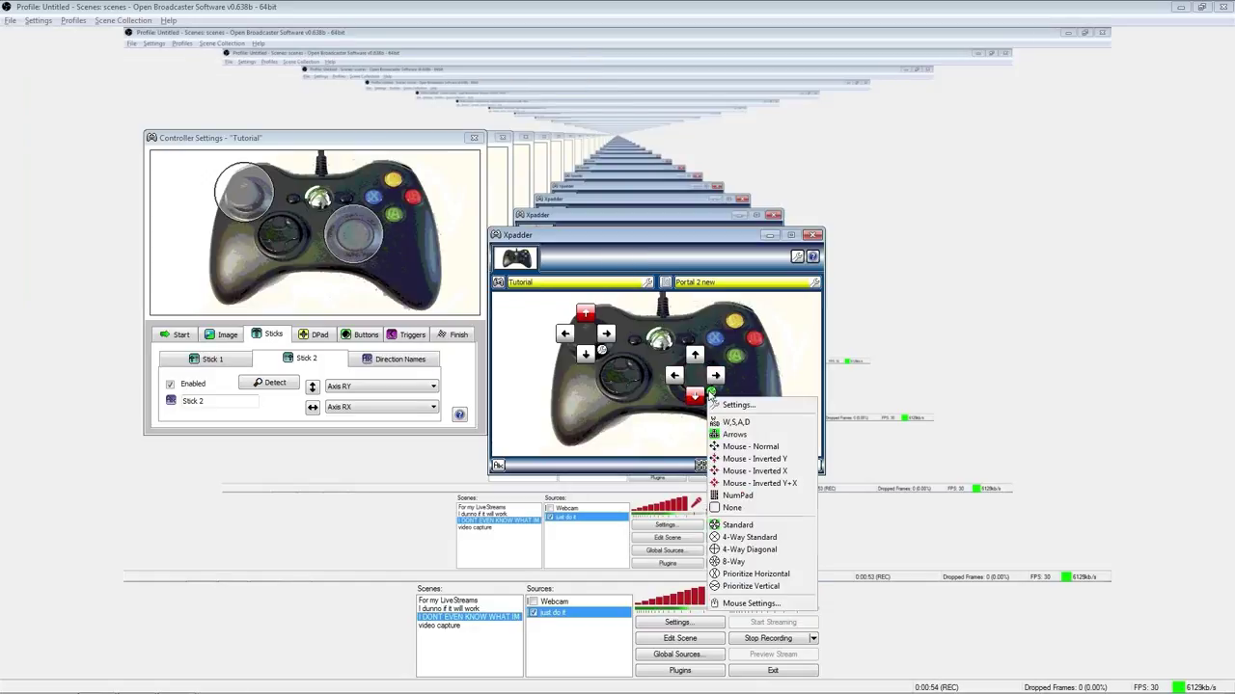
pyautogui.click(771, 449)
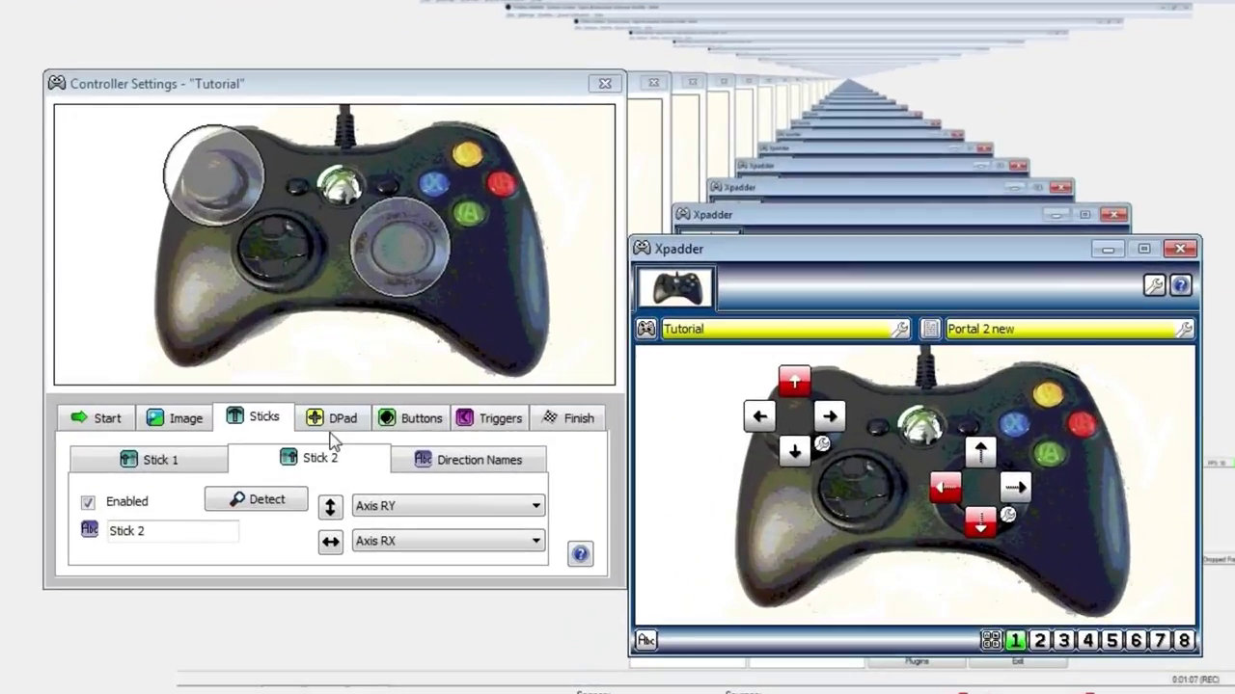
pyautogui.click(332, 425)
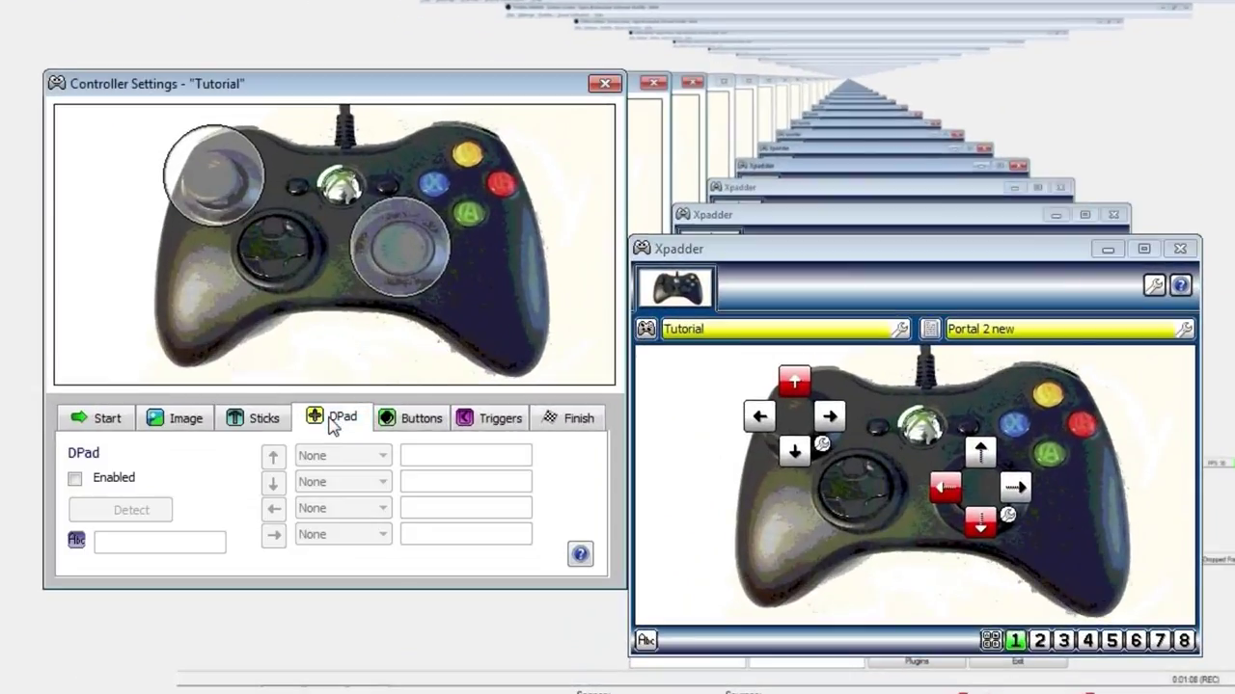
# Enable the D-pad, detect its four directions, and align its overlay with the controller's D-pad
pyautogui.click(75, 479)
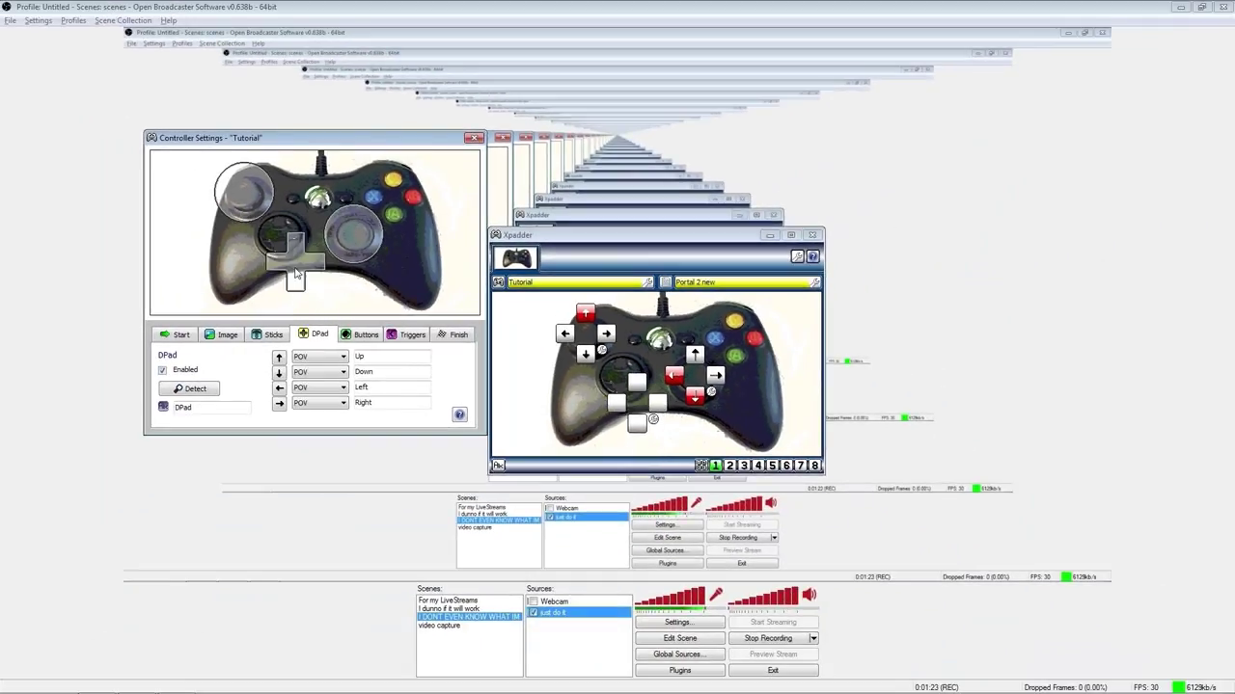
pyautogui.moveTo(295, 274); pyautogui.dragTo(284, 253)
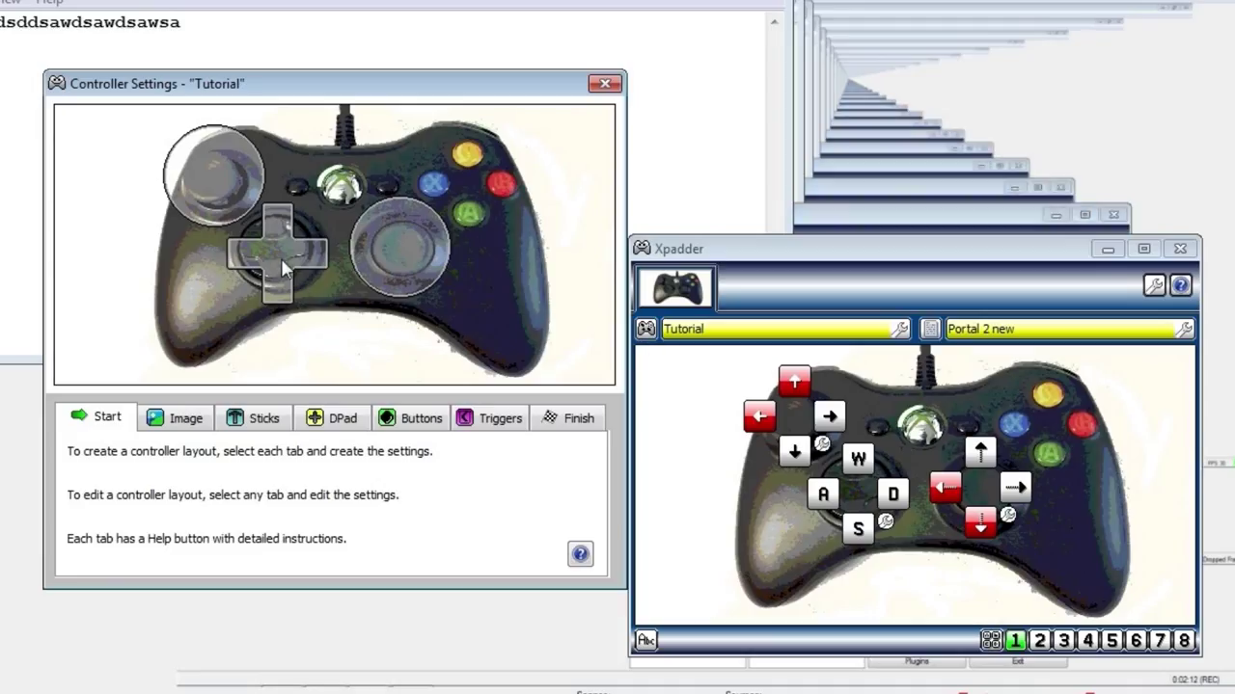
# Place Buttons 1-4 over the green A, red B, blue X and yellow Y buttons
pyautogui.click(389, 424)
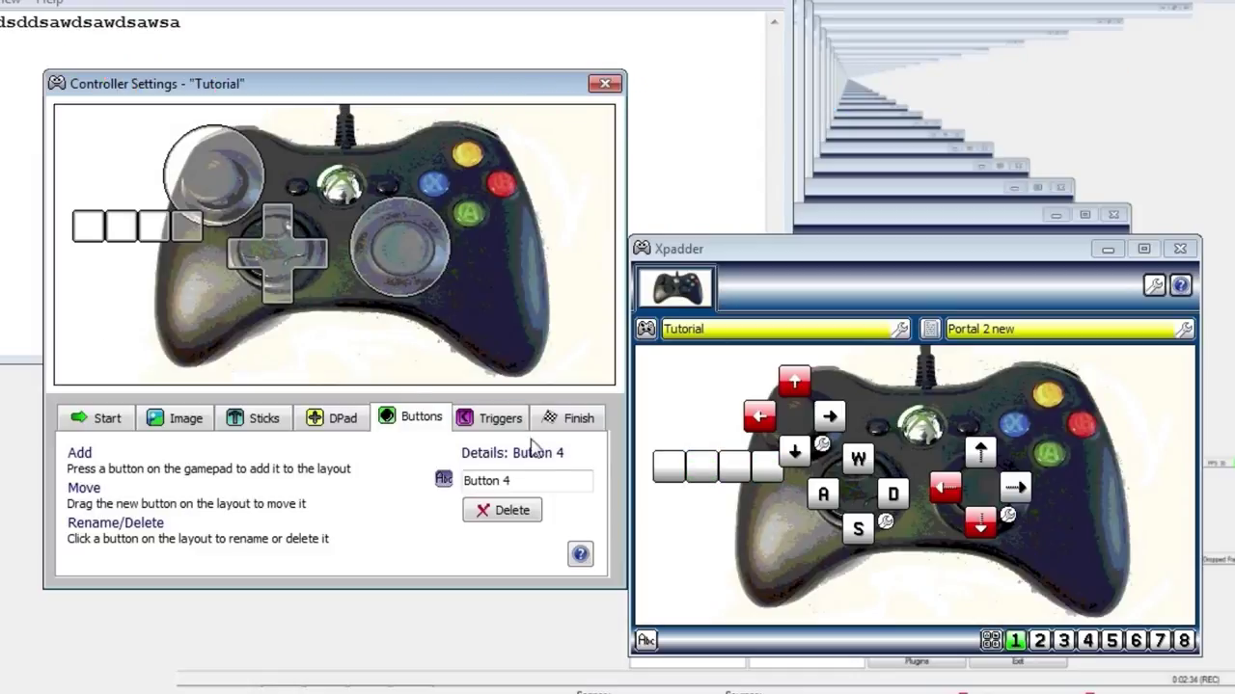
pyautogui.moveTo(86, 236); pyautogui.dragTo(464, 223)
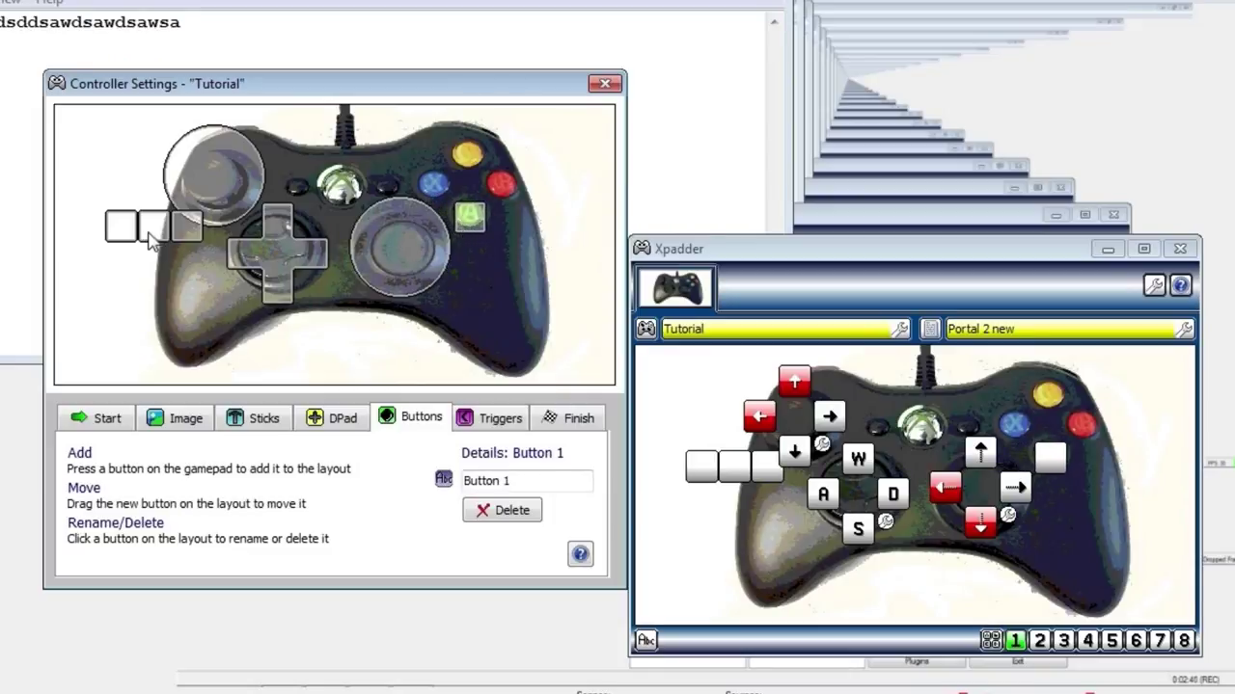
pyautogui.moveTo(153, 232); pyautogui.dragTo(494, 191)
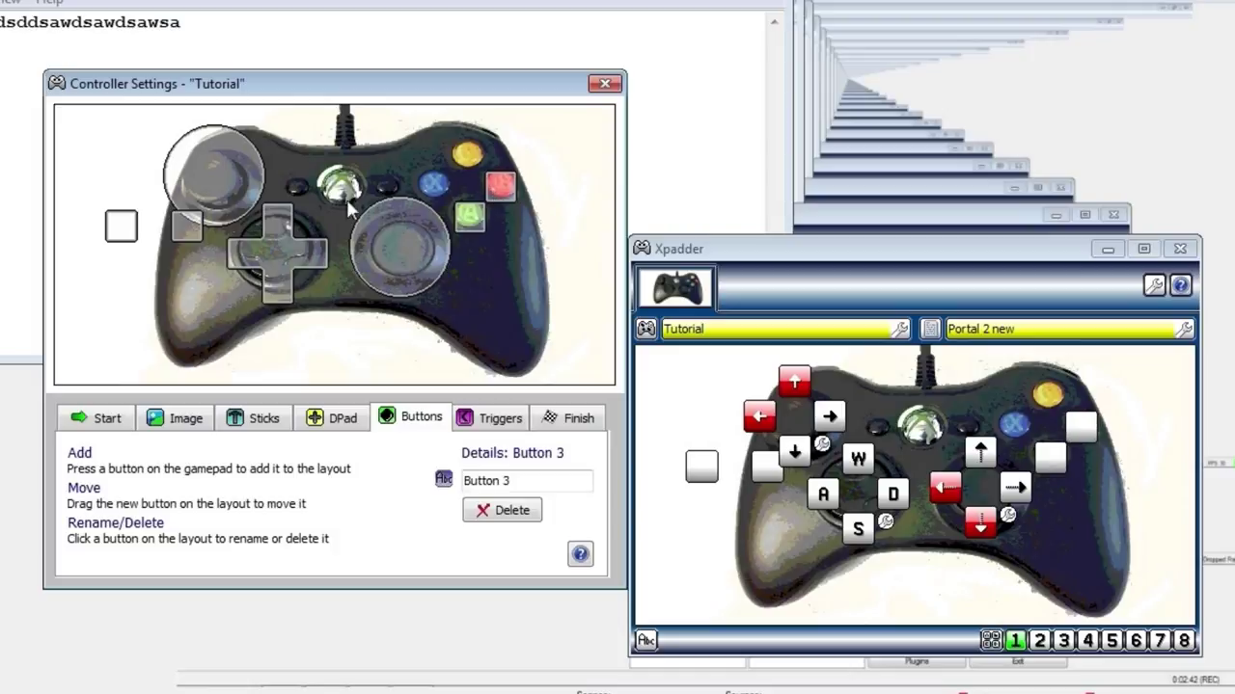
pyautogui.moveTo(120, 227); pyautogui.dragTo(440, 189)
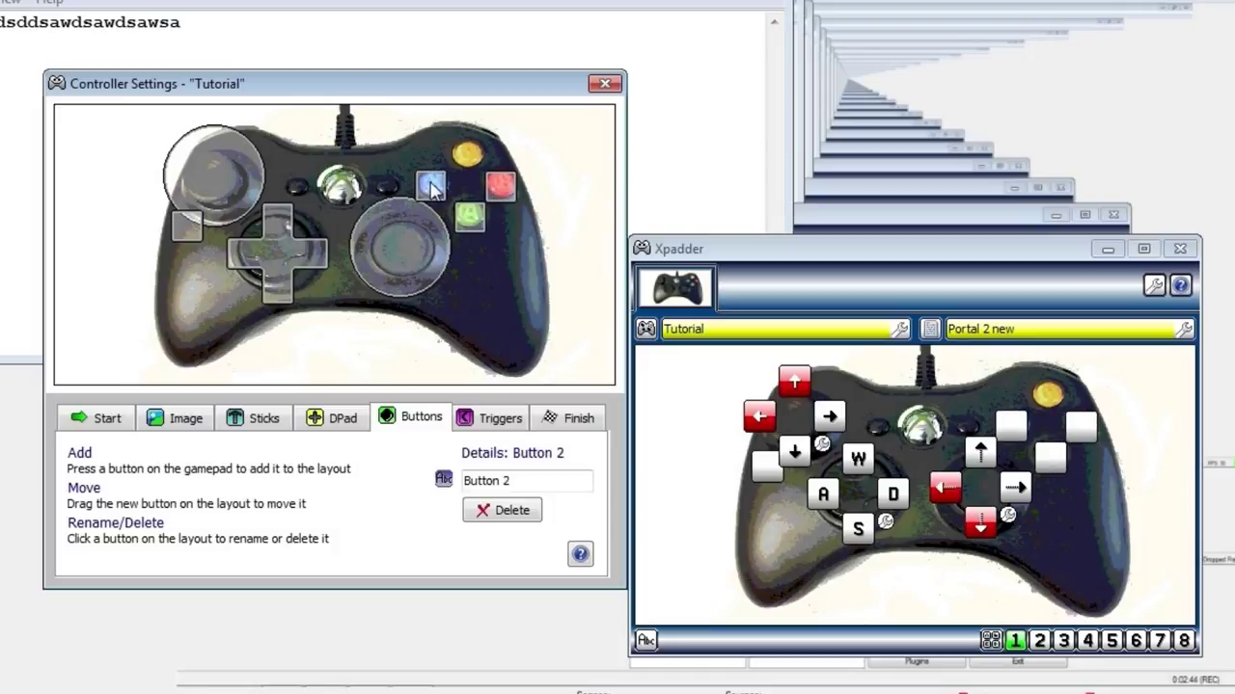
pyautogui.moveTo(186, 226); pyautogui.dragTo(467, 161)
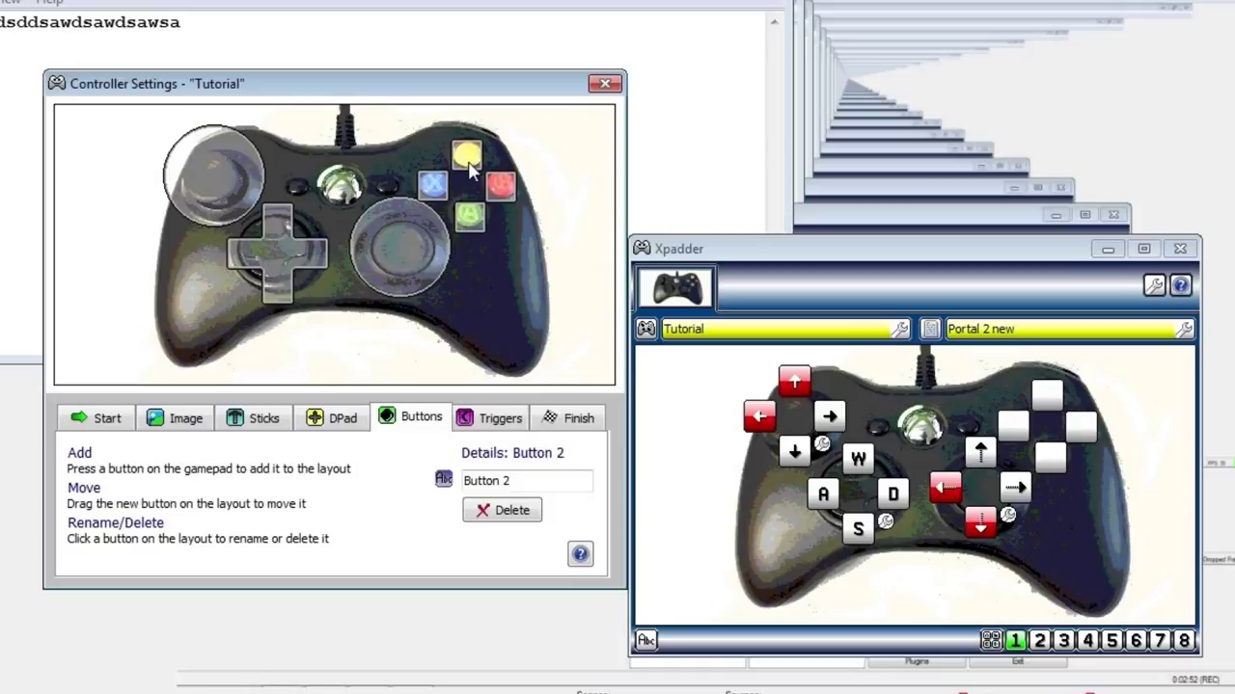
pyautogui.moveTo(434, 185); pyautogui.dragTo(545, 183)
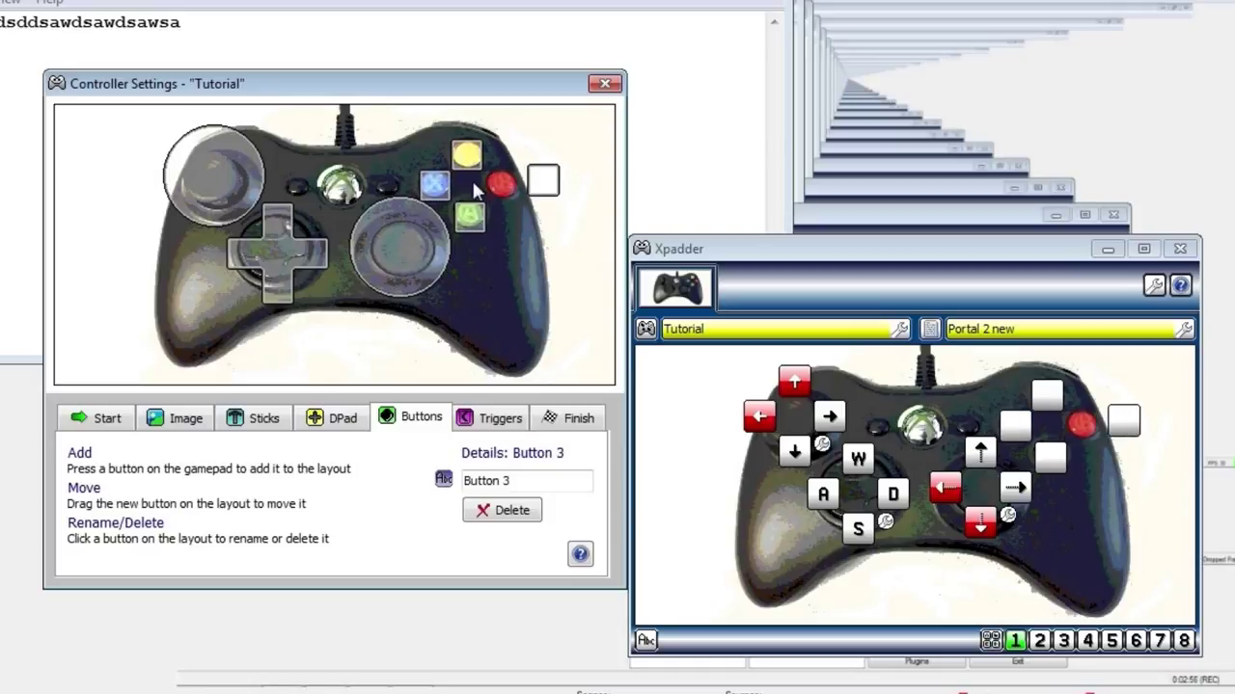
pyautogui.moveTo(546, 185); pyautogui.dragTo(506, 189)
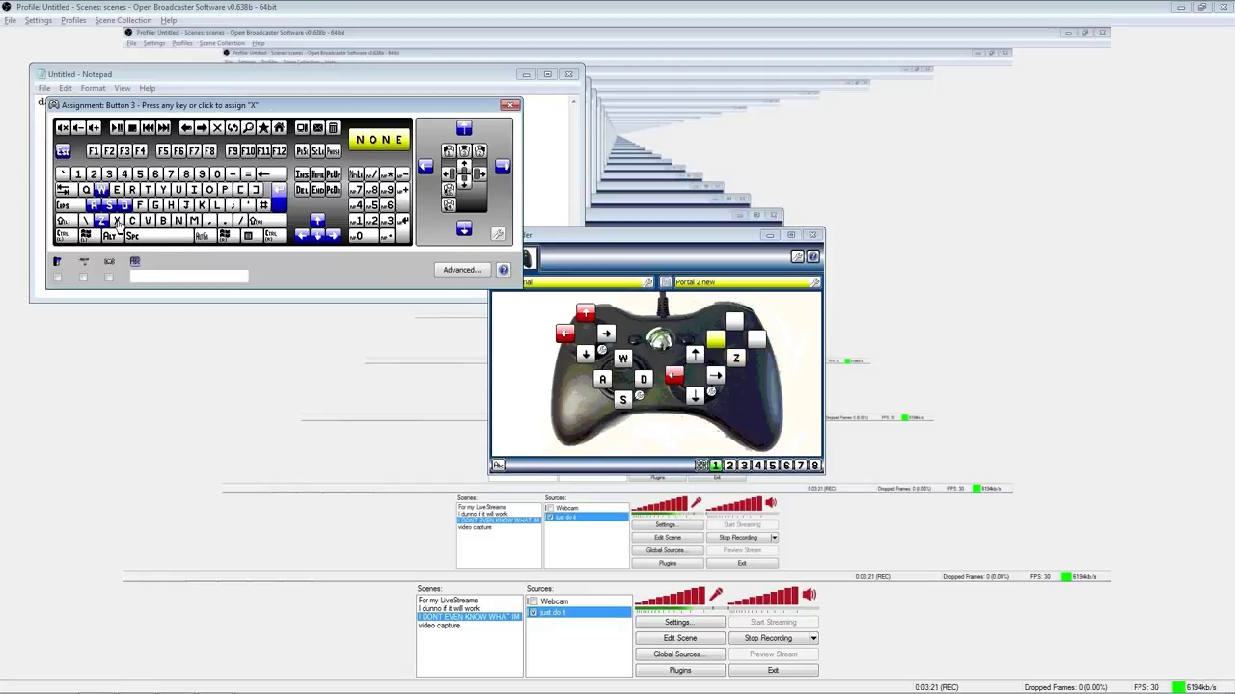
# Assign X, C and V to the left, top and right face buttons, then test in Notepad
pyautogui.click(116, 223)
pyautogui.click(735, 321)
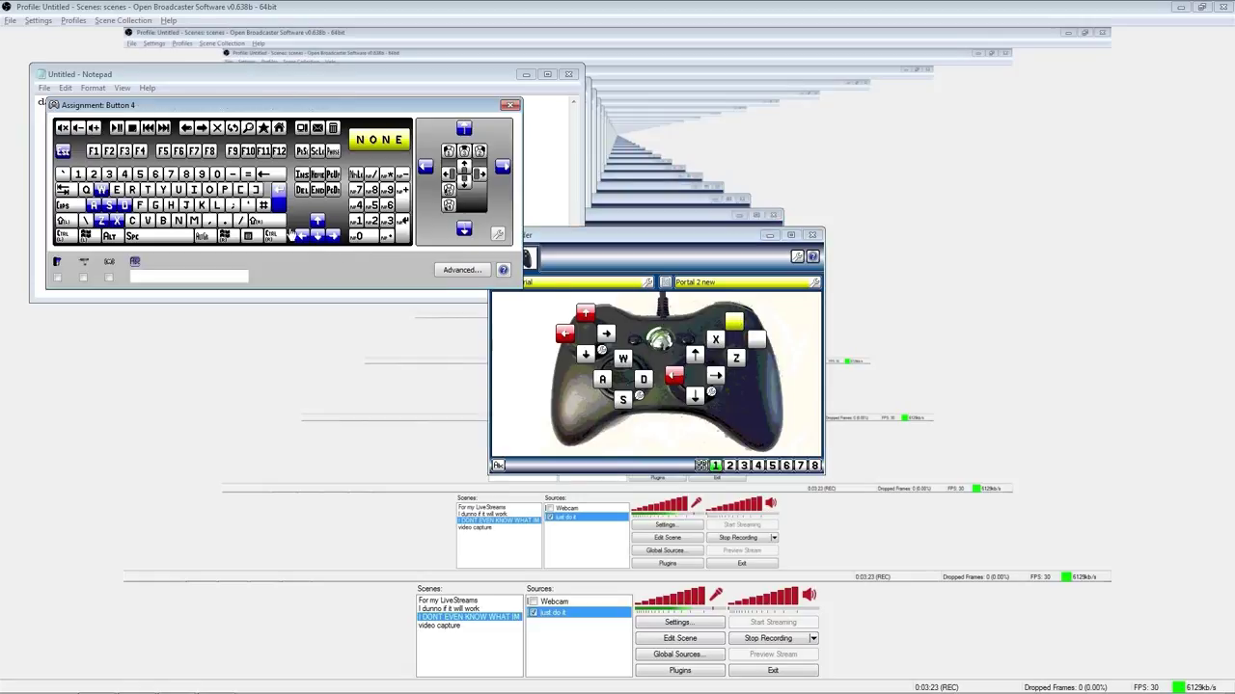
pyautogui.click(132, 220)
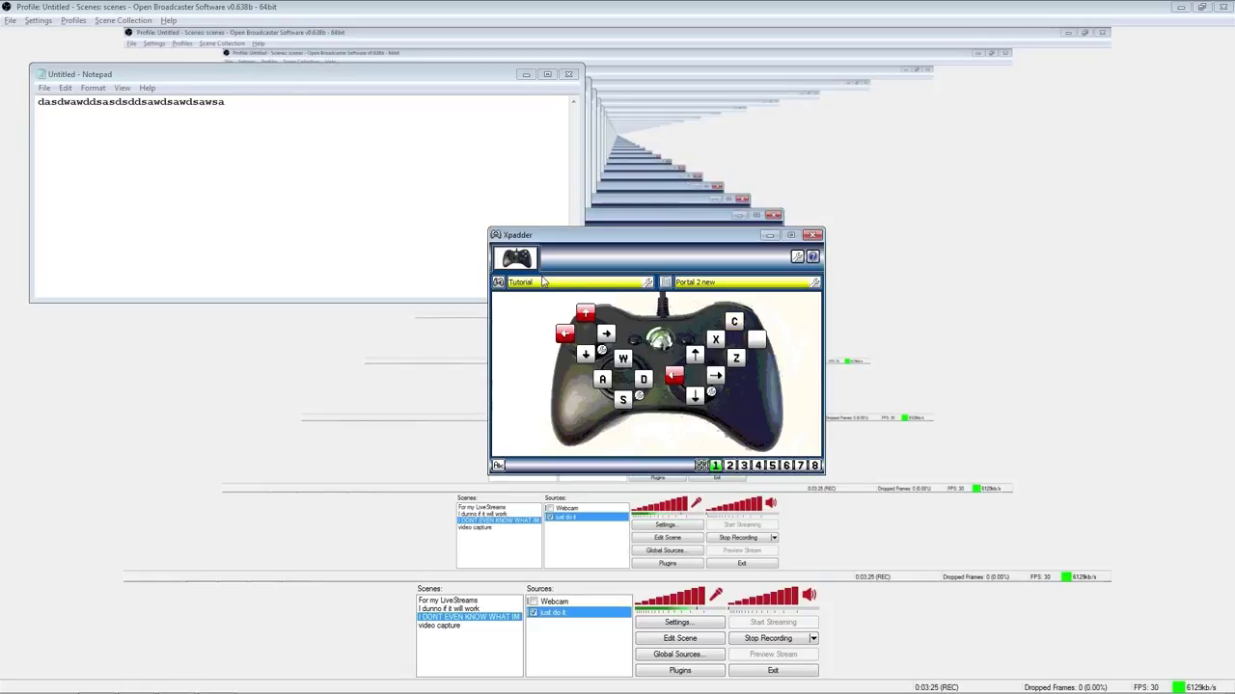
pyautogui.click(756, 340)
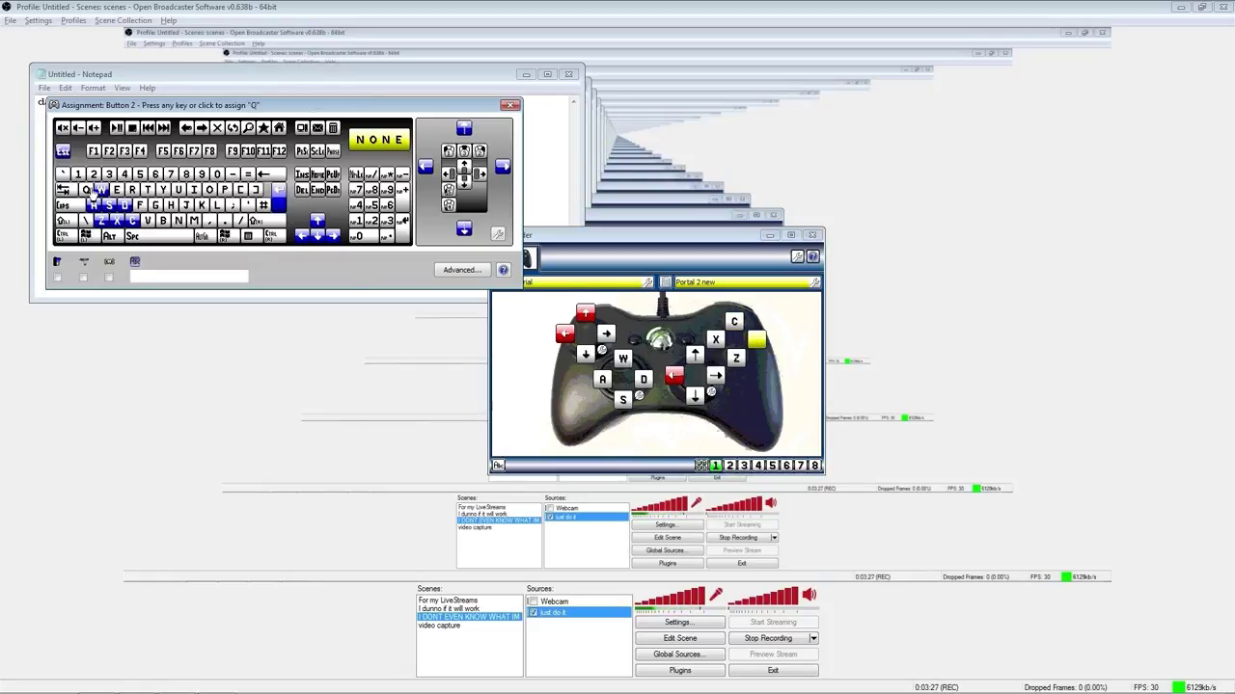
pyautogui.click(147, 221)
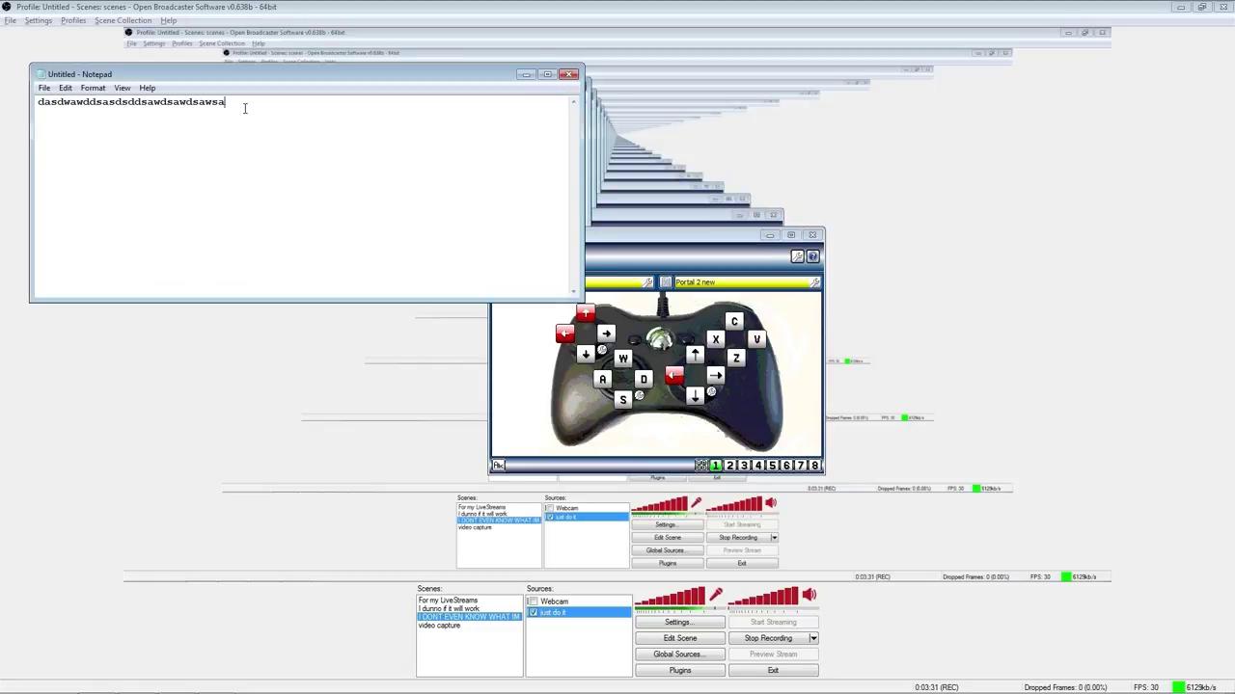
pyautogui.write('xzvxcvzxczxcvzxczvczxcvxzcvzcvczxvzxxcvcbbbbnnnnn')
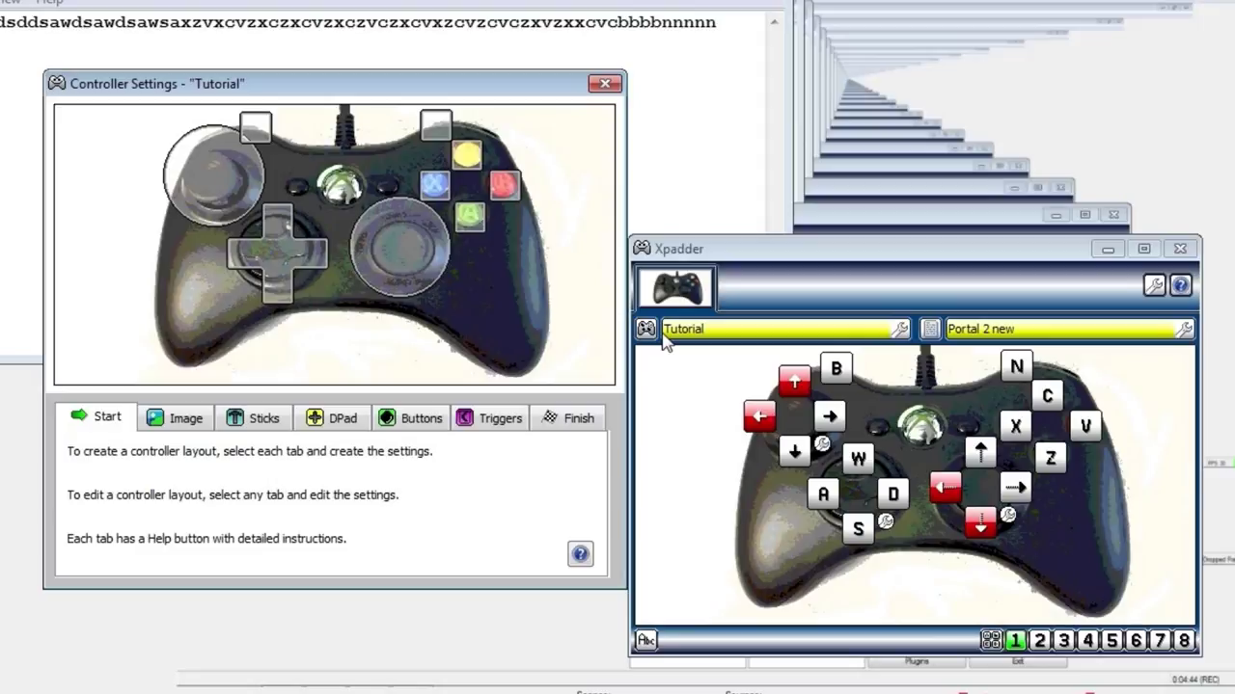
# Enable analog triggers, detecting Trigger 1 as Axis Z+ and Trigger 2 as Axis Z-
pyautogui.click(501, 422)
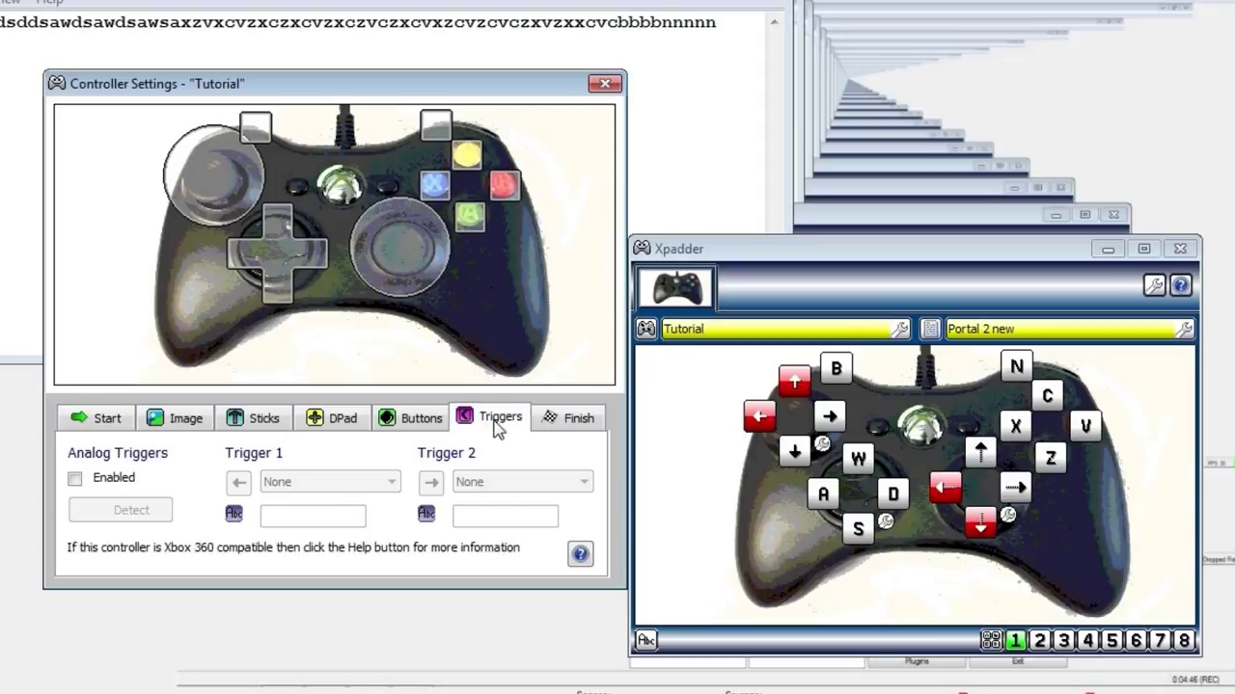
pyautogui.click(76, 481)
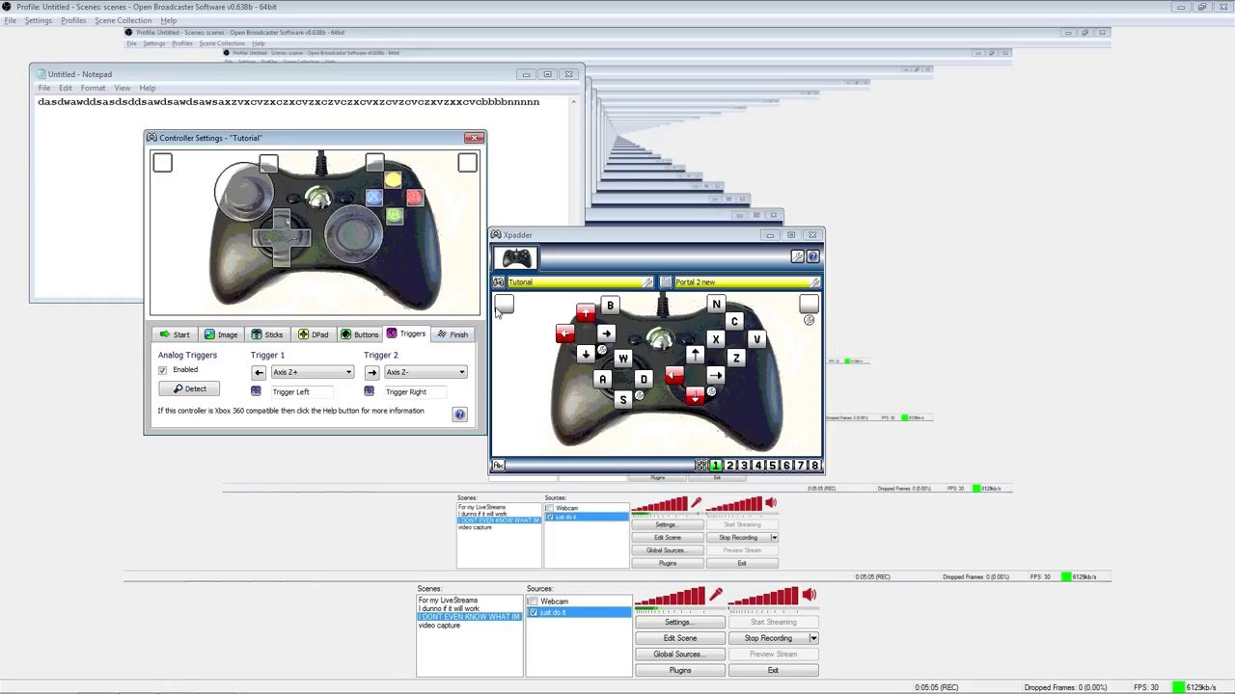
# Assign key 1 to the left trigger and key 2 to the right trigger
pyautogui.click(655, 365)
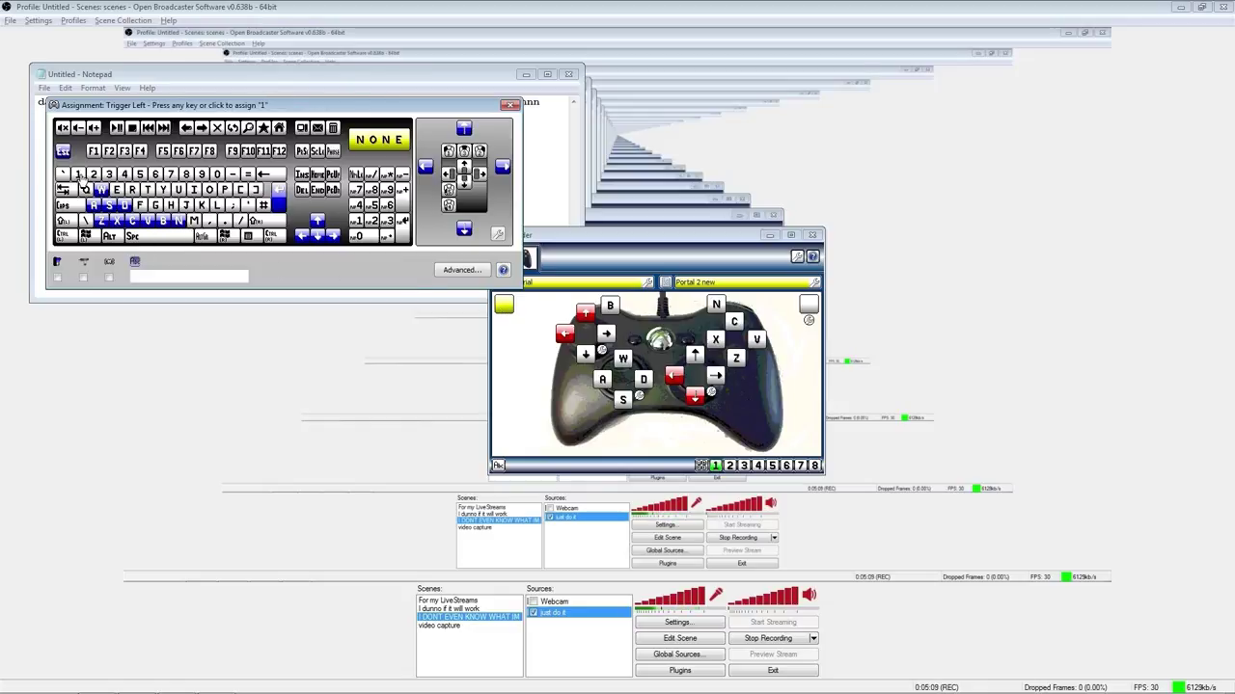
pyautogui.click(80, 174)
pyautogui.click(808, 306)
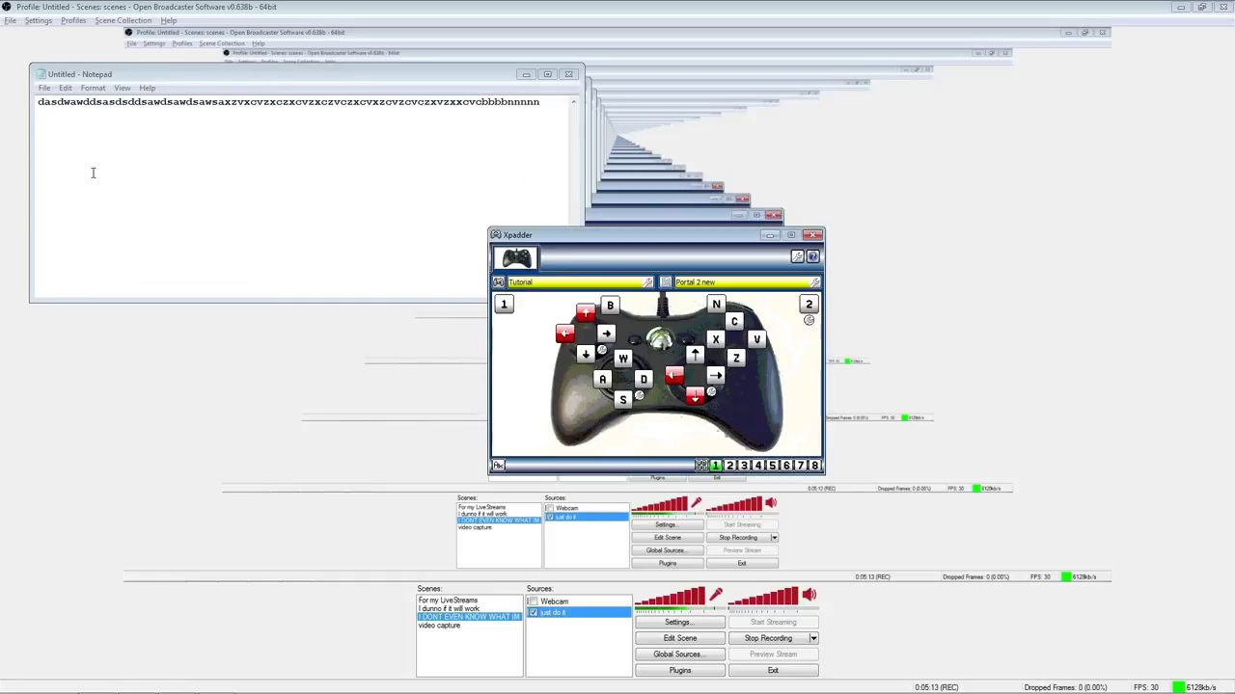
pyautogui.click(93, 173)
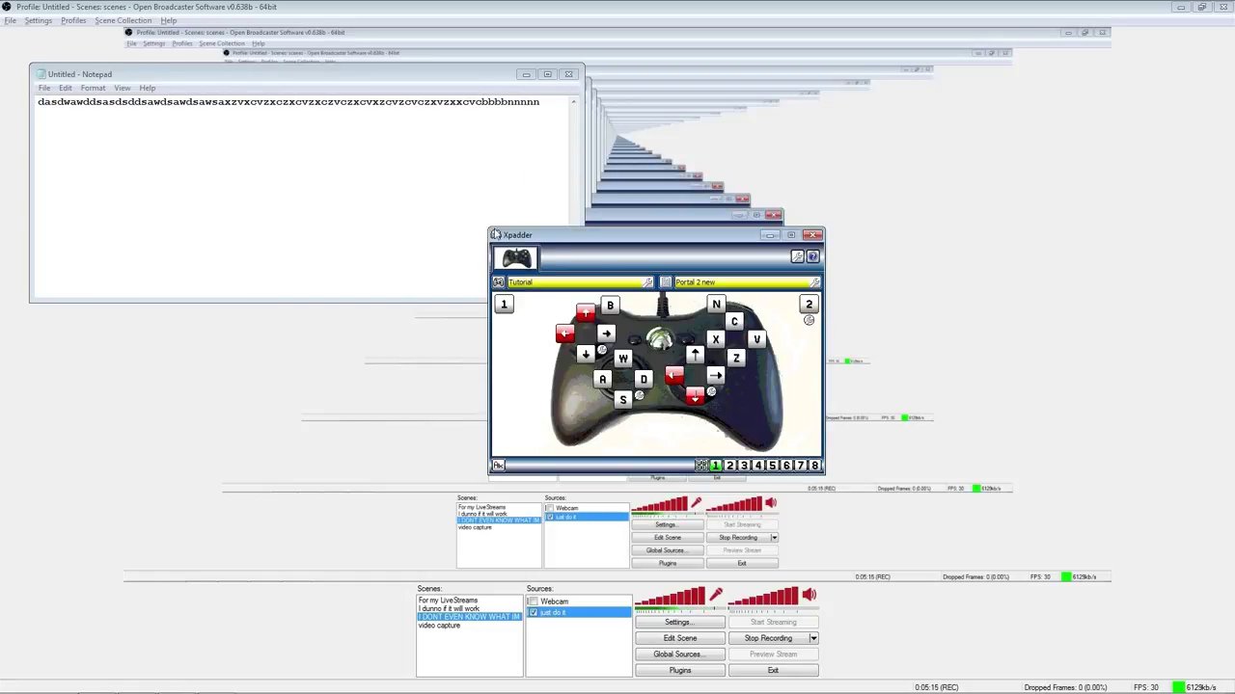
# Test the pad in Notepad on a new line, producing b's, 1s and 2s
pyautogui.click(492, 172)
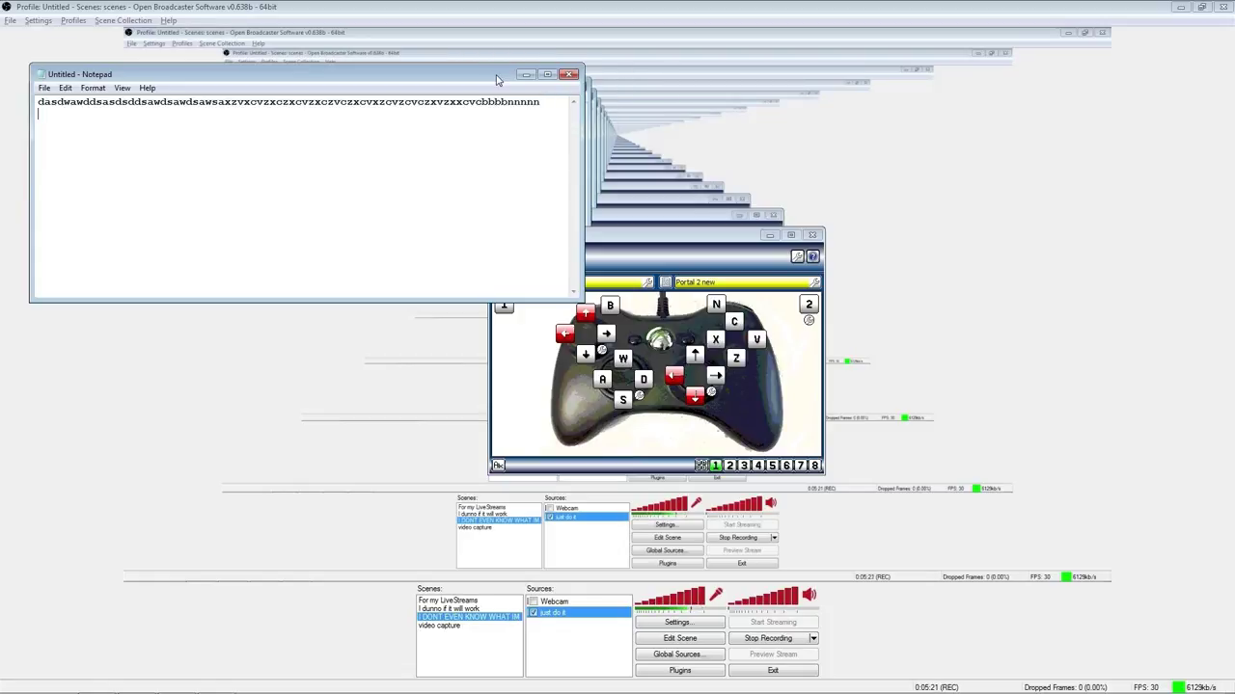
pyautogui.moveTo(497, 79); pyautogui.dragTo(497, 63)
pyautogui.press('Return')
pyautogui.write('bbbbbb')
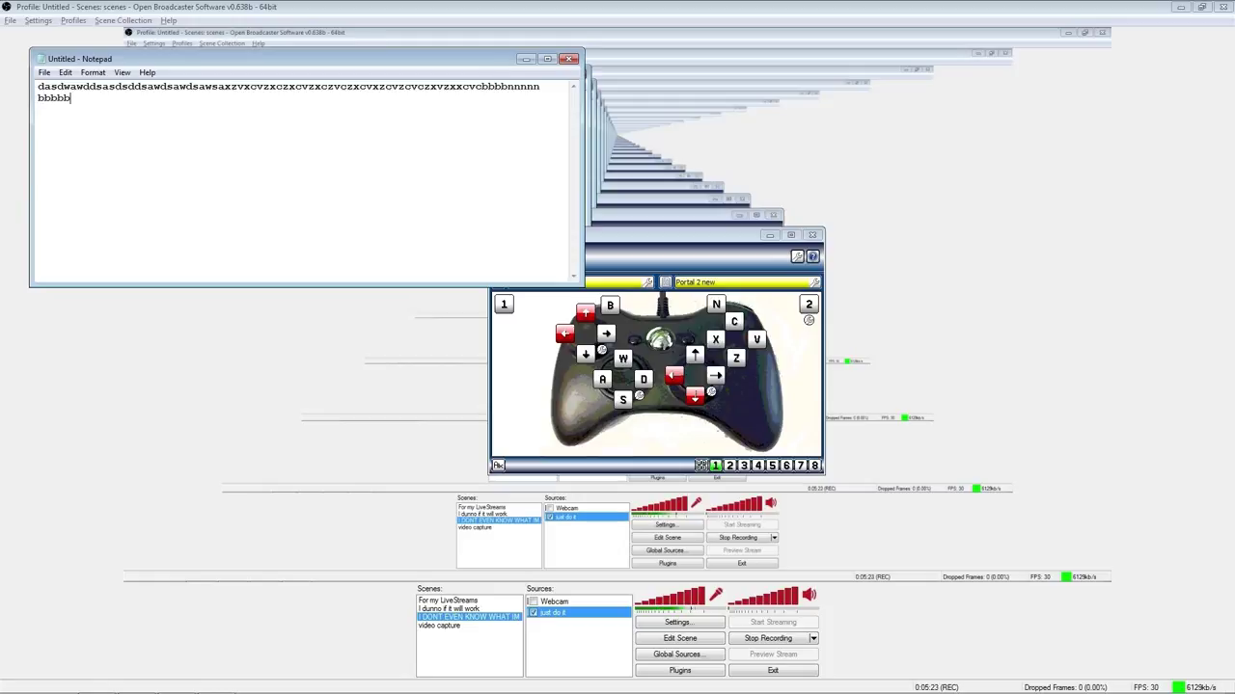
pyautogui.write('11111111')
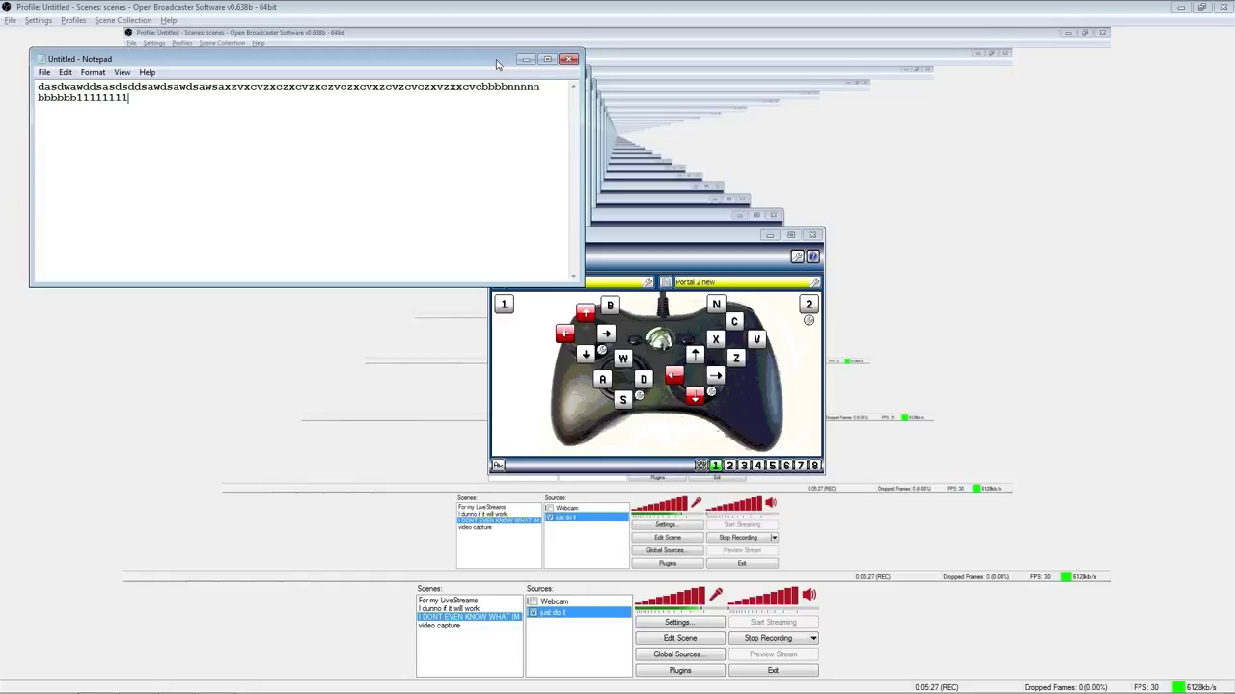
pyautogui.write('22222222')
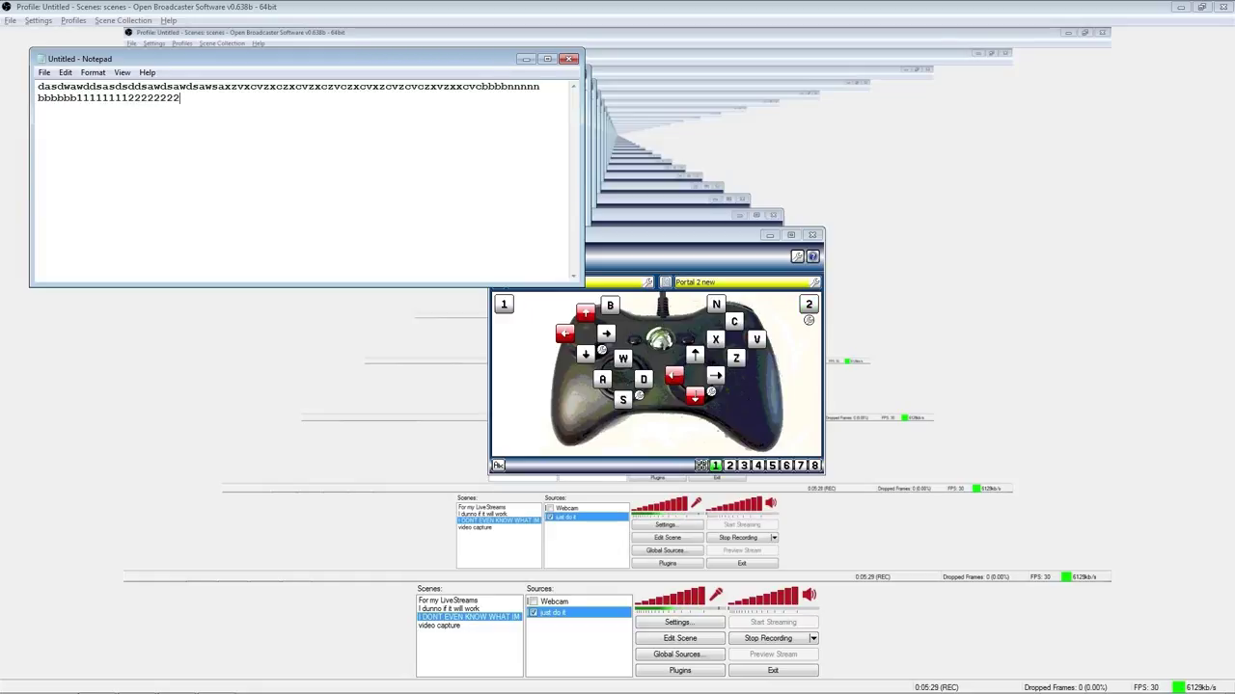